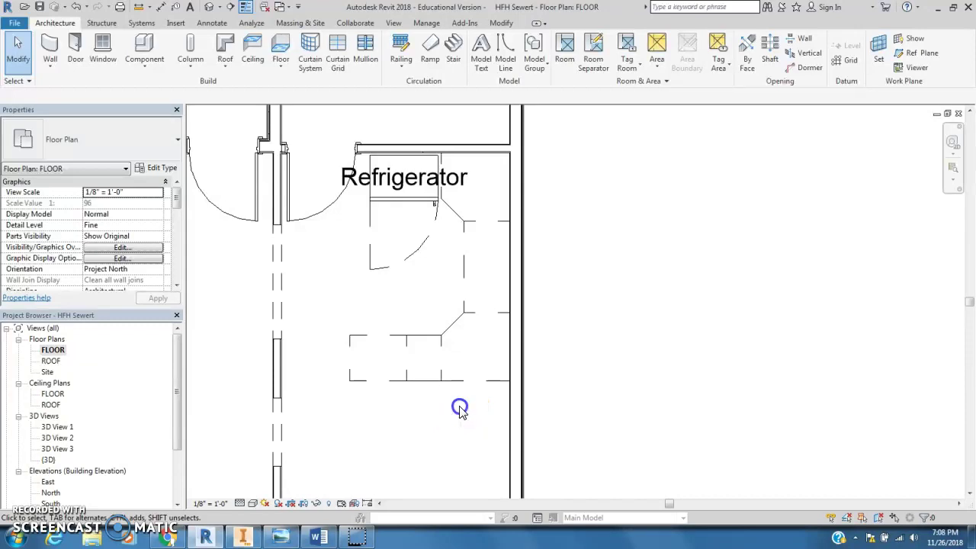
- Crossing-select the three lower base cabinets and nudge them down, away from the refrigerator
drag(458, 405, 391, 294)
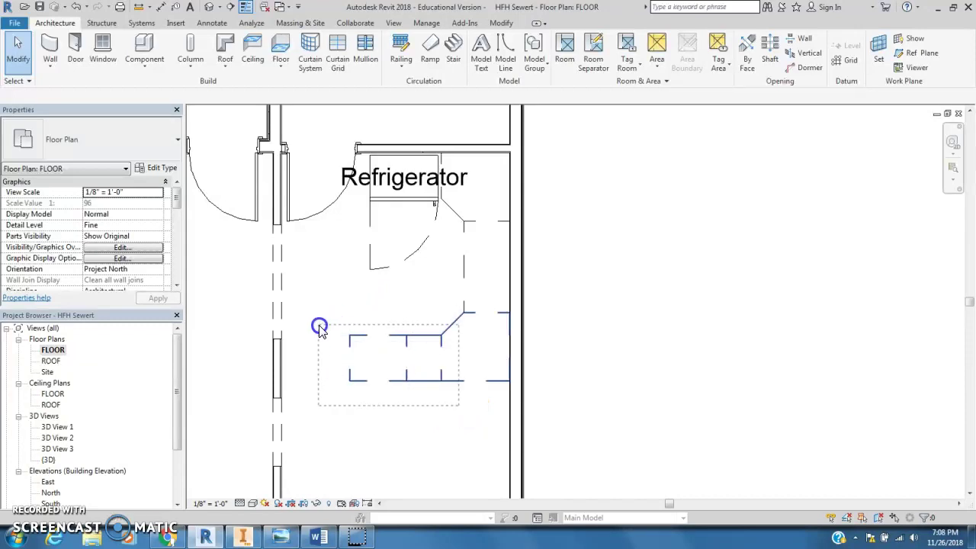
drag(319, 326, 318, 326)
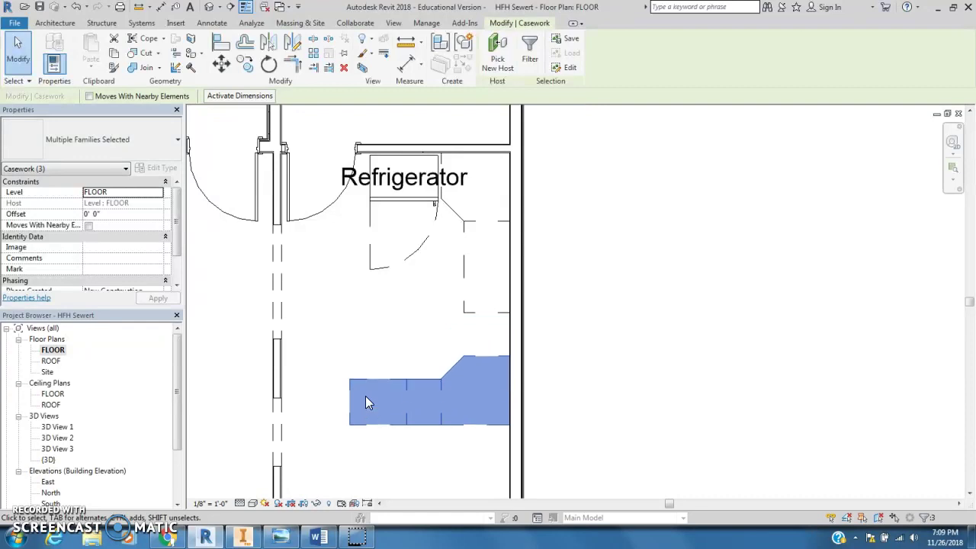
key(Down)
key(Down)
key(Down)
key(Down)
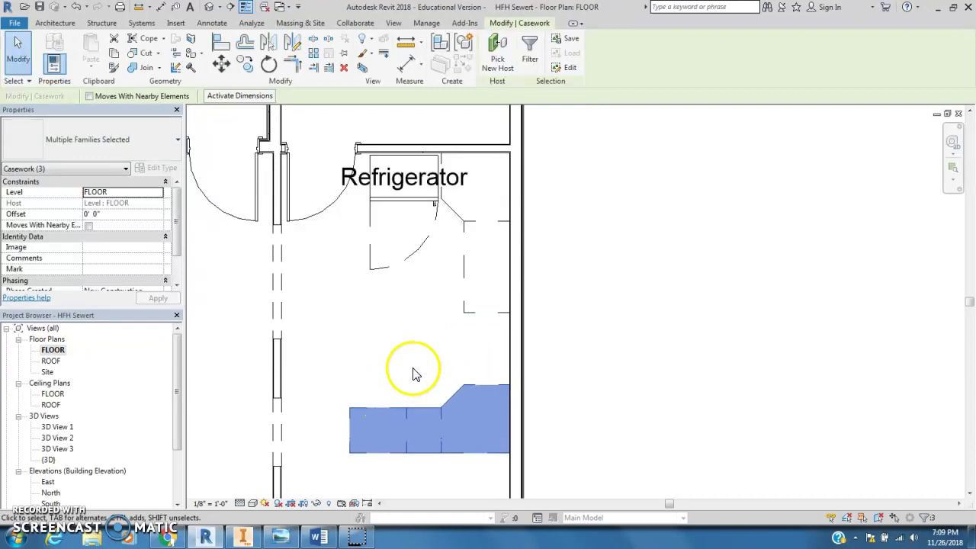
click(373, 366)
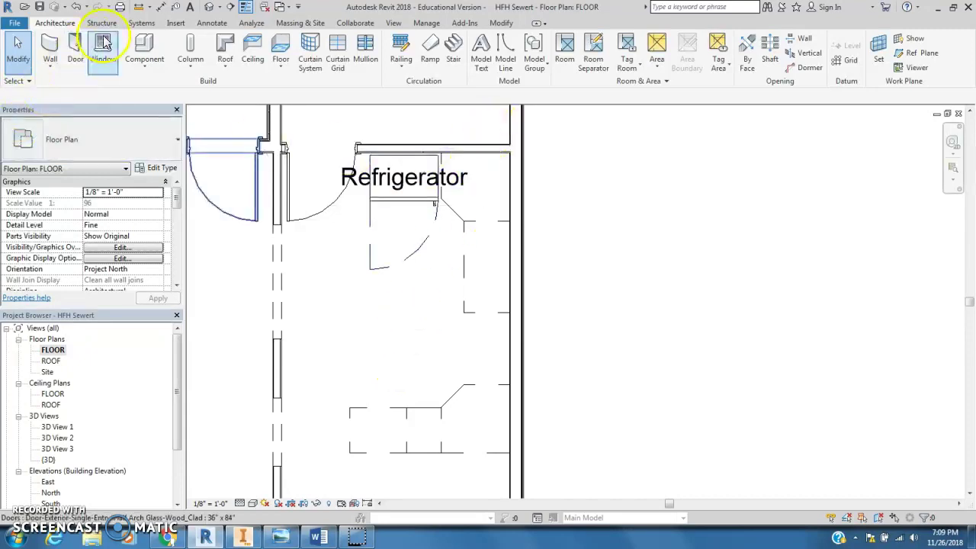
- Start a Component and browse the family library to Specialty Equipment > Domestic > High-End
click(143, 46)
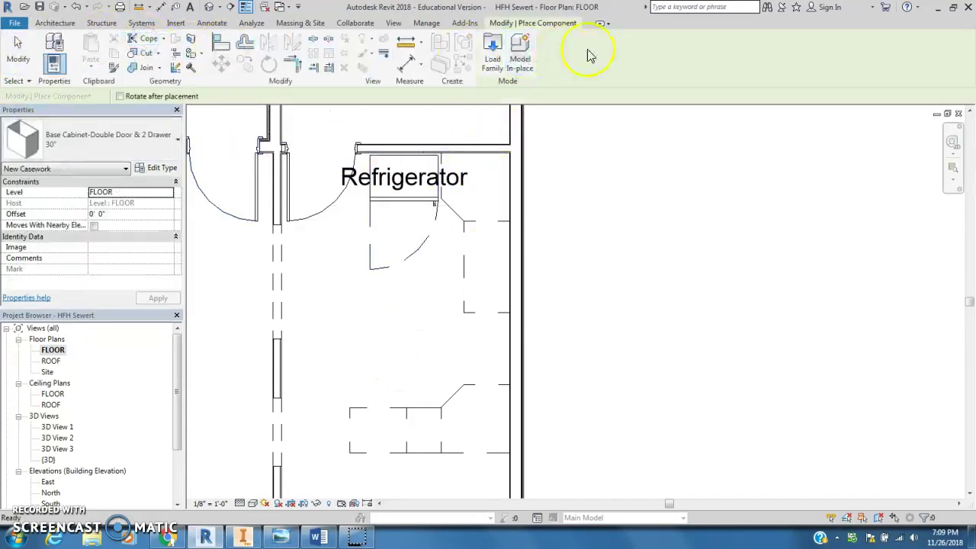
click(494, 51)
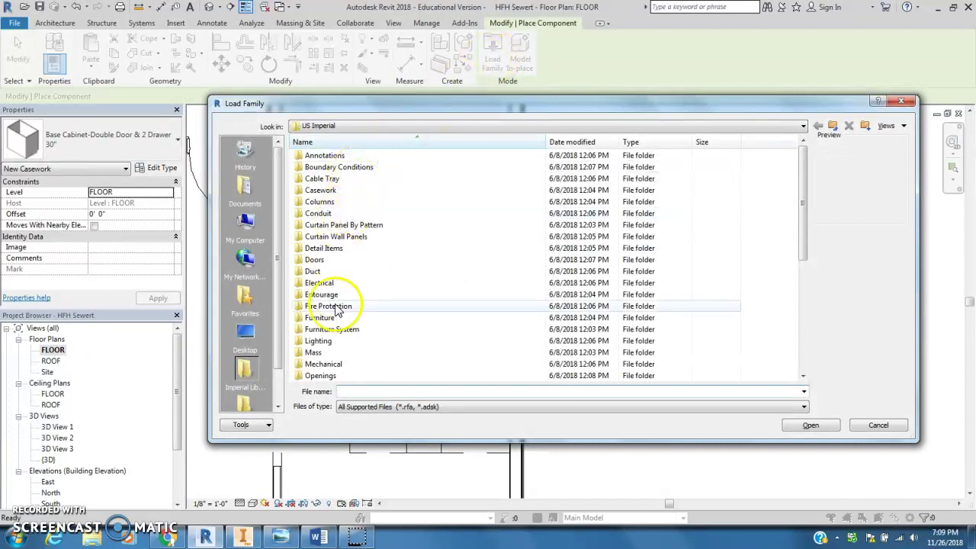
double_click(338, 342)
scroll(337, 339, down, 4)
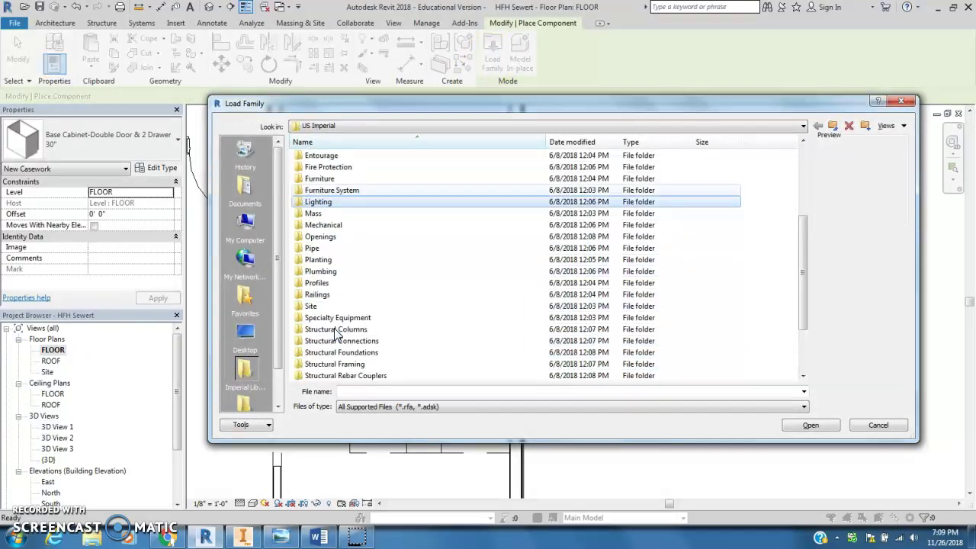
double_click(364, 317)
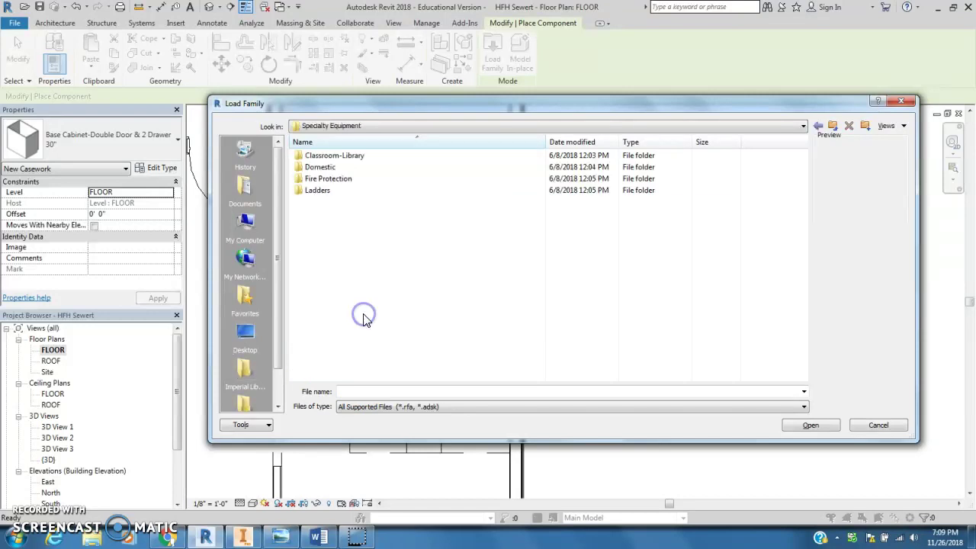
double_click(323, 166)
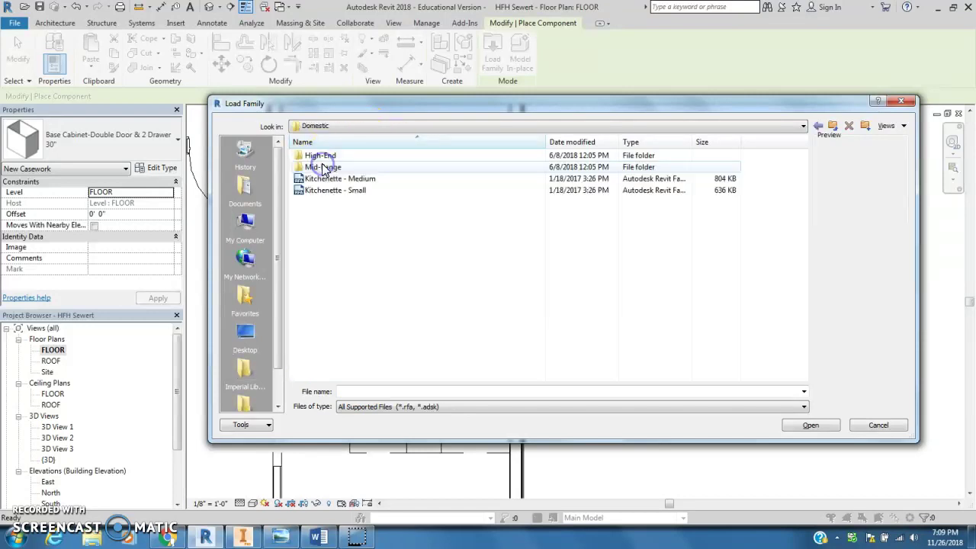
double_click(321, 155)
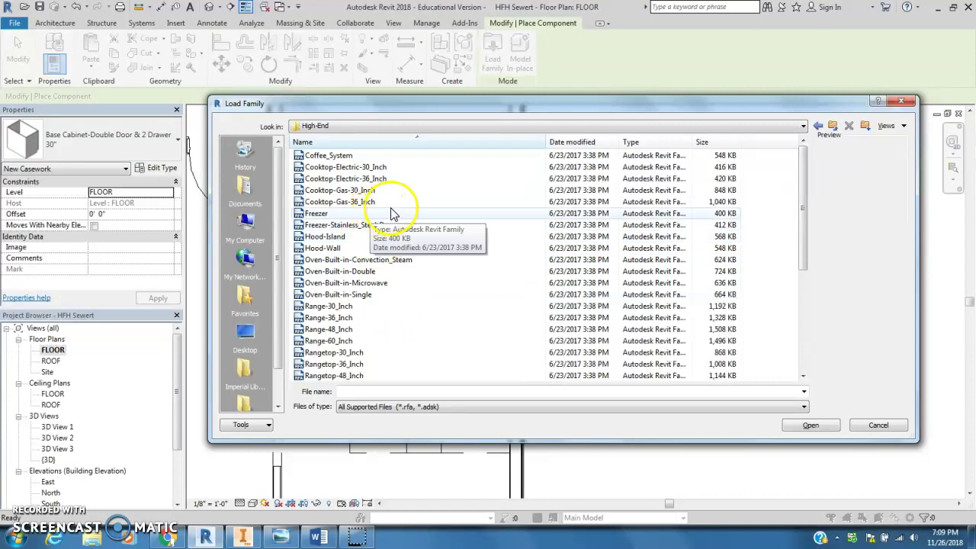
- Switch to the Domestic > Mid-Range folder and load the Dishwasher family
scroll(407, 213, down, 3)
scroll(409, 278, down, 1)
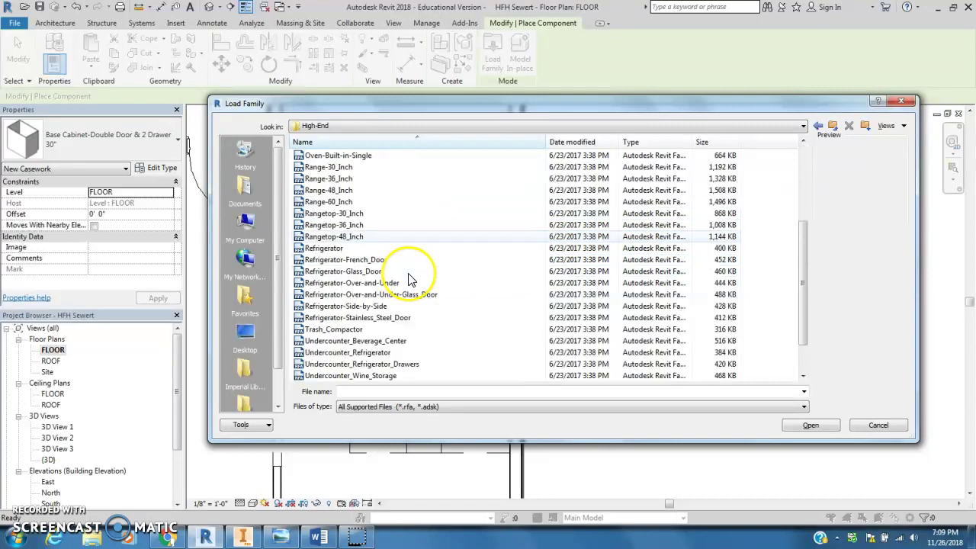
scroll(408, 280, down, 2)
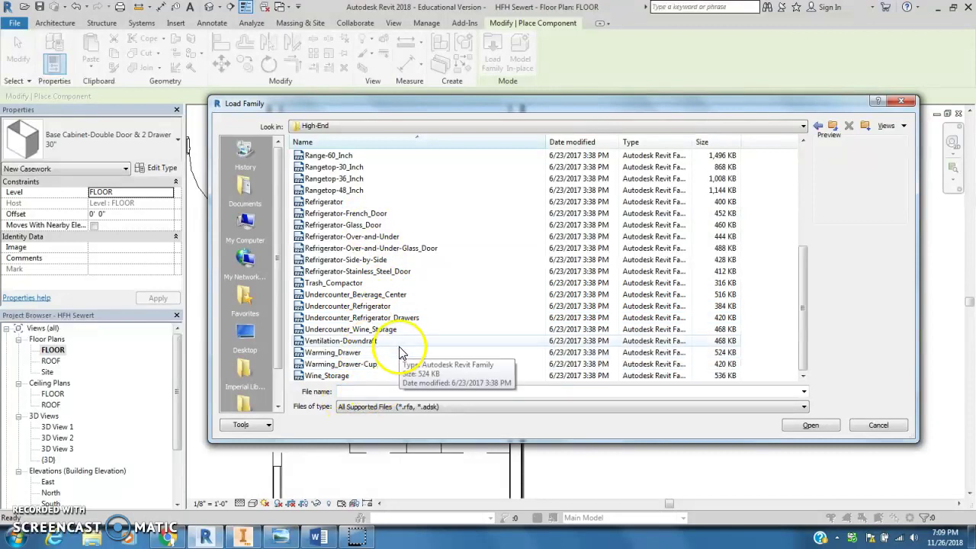
scroll(410, 335, up, 1)
scroll(458, 261, up, 4)
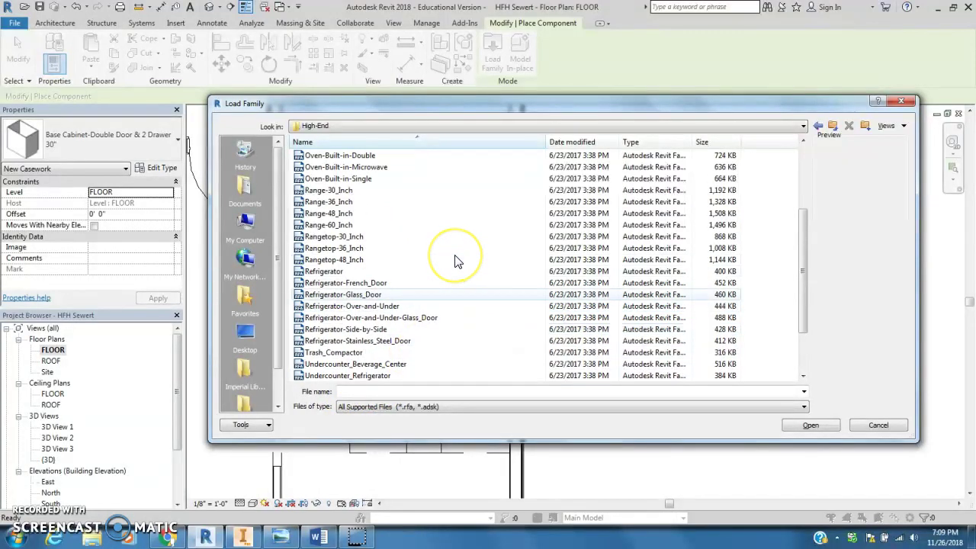
scroll(458, 261, up, 1)
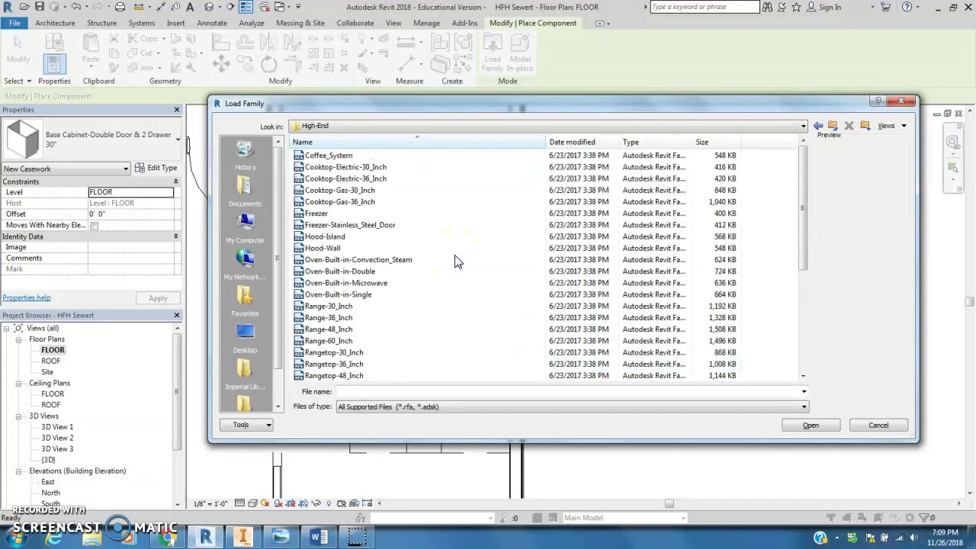
click(819, 125)
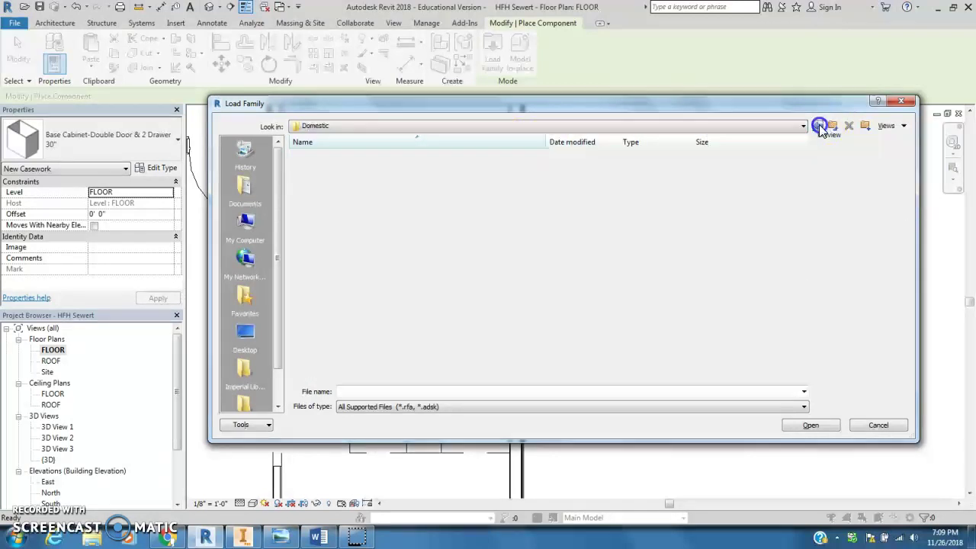
double_click(319, 166)
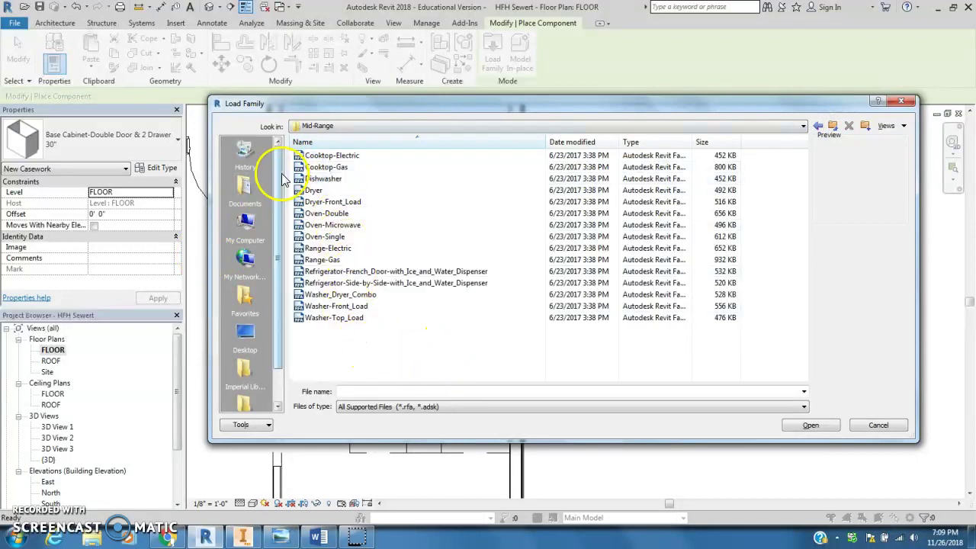
double_click(309, 157)
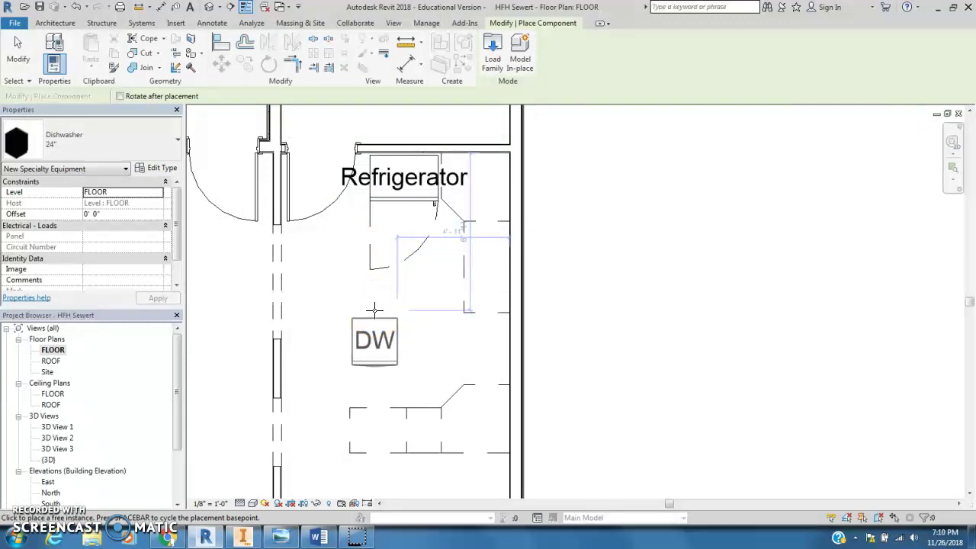
- Rotate the 24" dishwasher and place it against the exterior wall beside the sink cabinet
key(space)
key(space)
key(space)
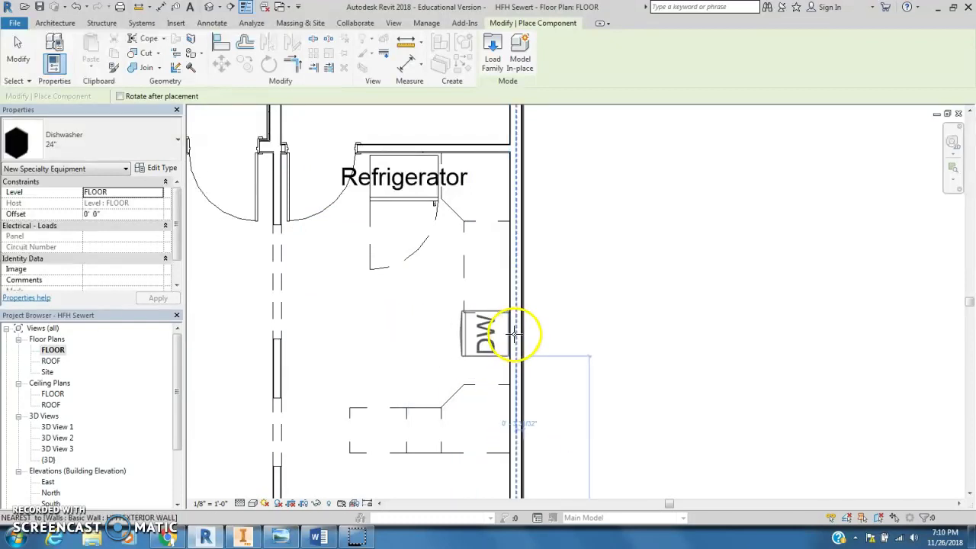
scroll(511, 334, up, 5)
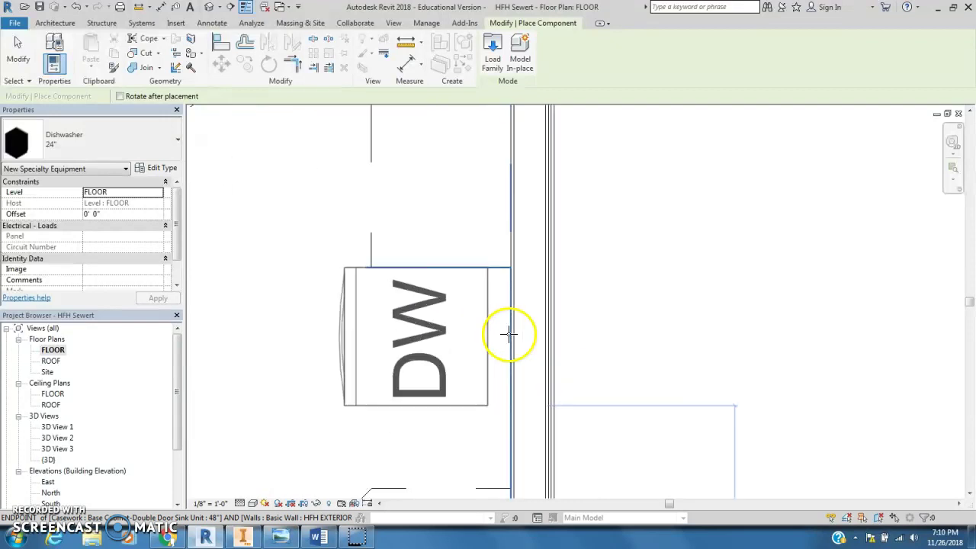
click(510, 337)
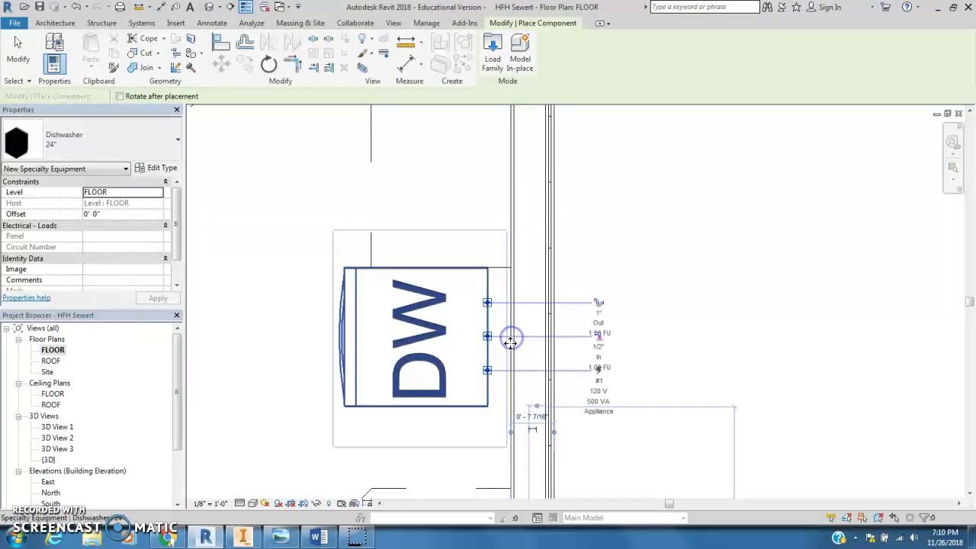
key(Escape)
key(Escape)
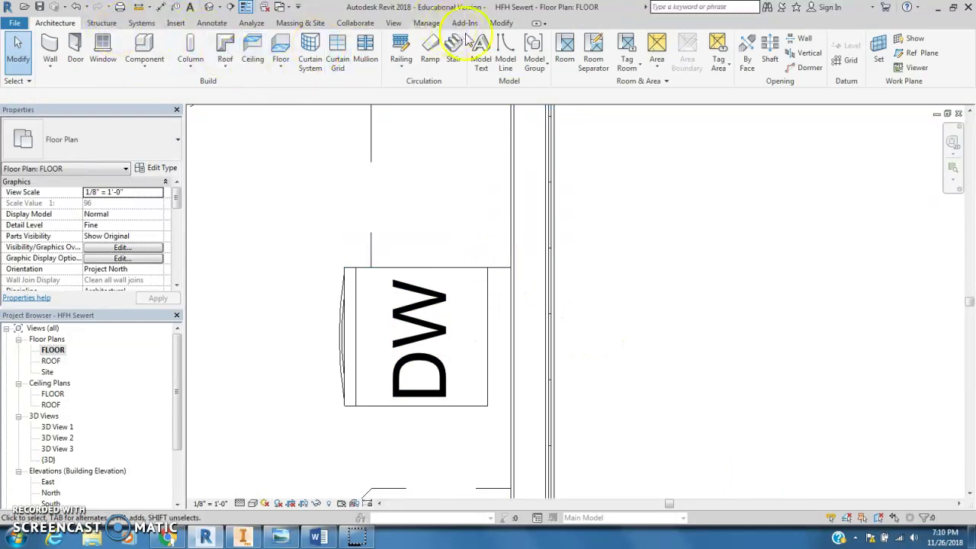
- Align the dishwasher's edge to the neighbouring reference line with Modify > Align
click(497, 25)
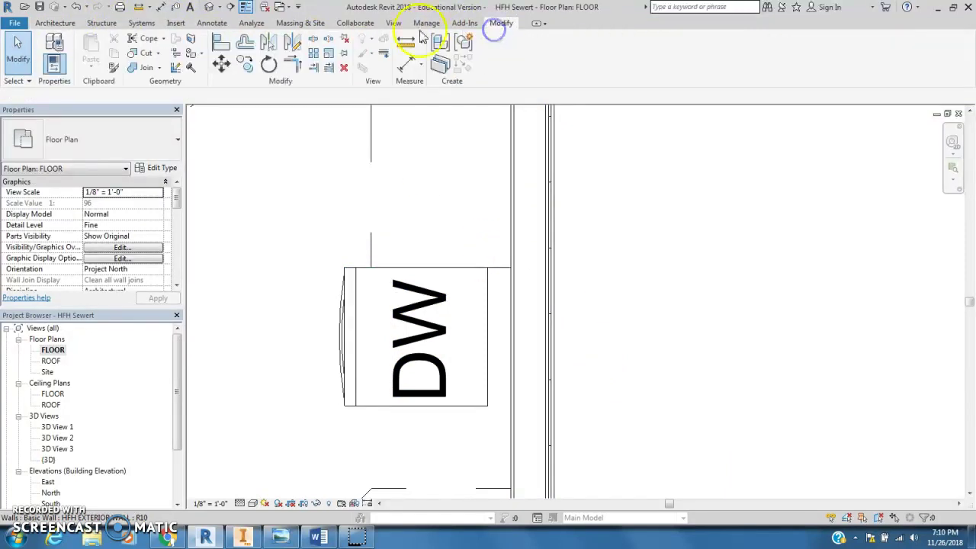
click(216, 44)
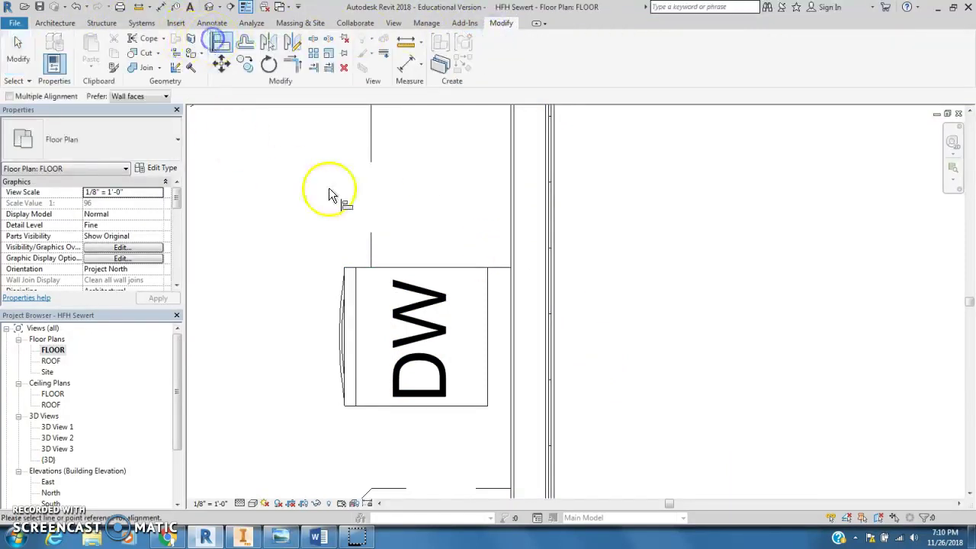
click(487, 325)
click(510, 327)
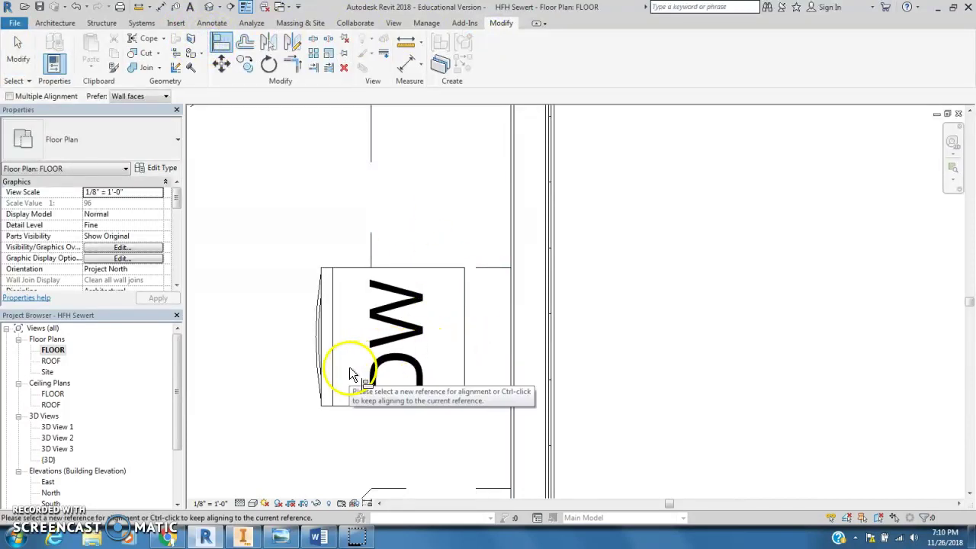
key(Escape)
key(Escape)
- Nudge the dishwasher right five increments, then one back left, toward the wall
click(466, 369)
key(Escape)
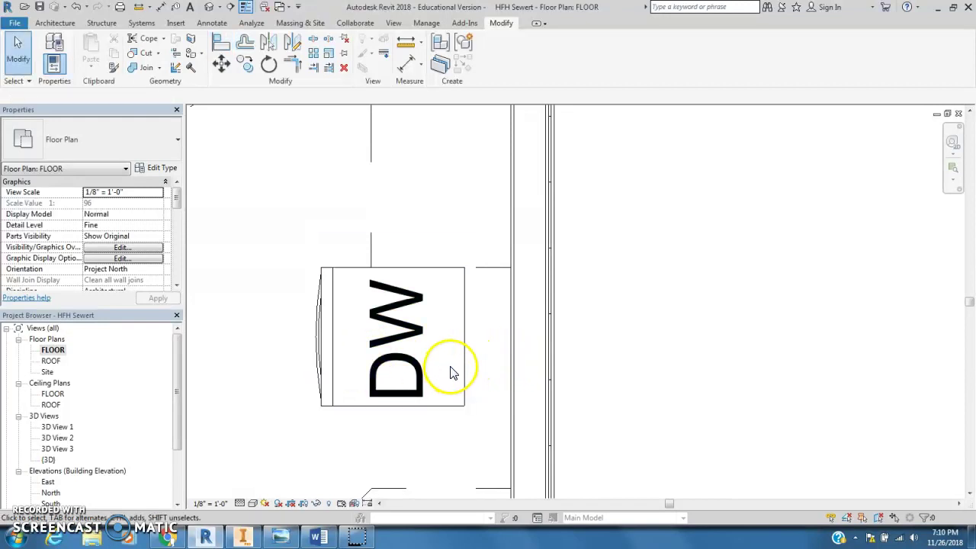
click(415, 370)
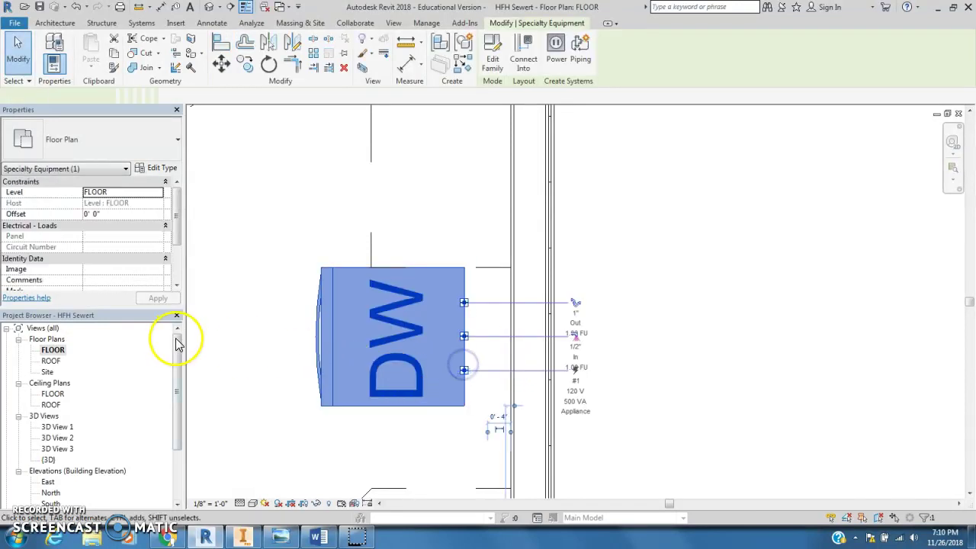
key(Right)
key(Right)
key(Right)
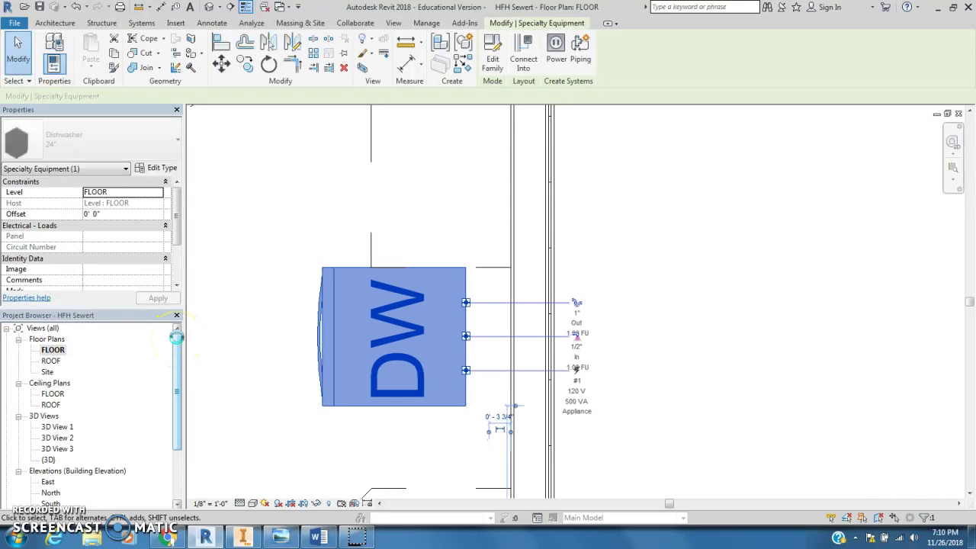
key(Right)
key(Right)
key(Right)
key(Right)
key(Right)
key(Right)
key(Right)
key(Right)
key(Right)
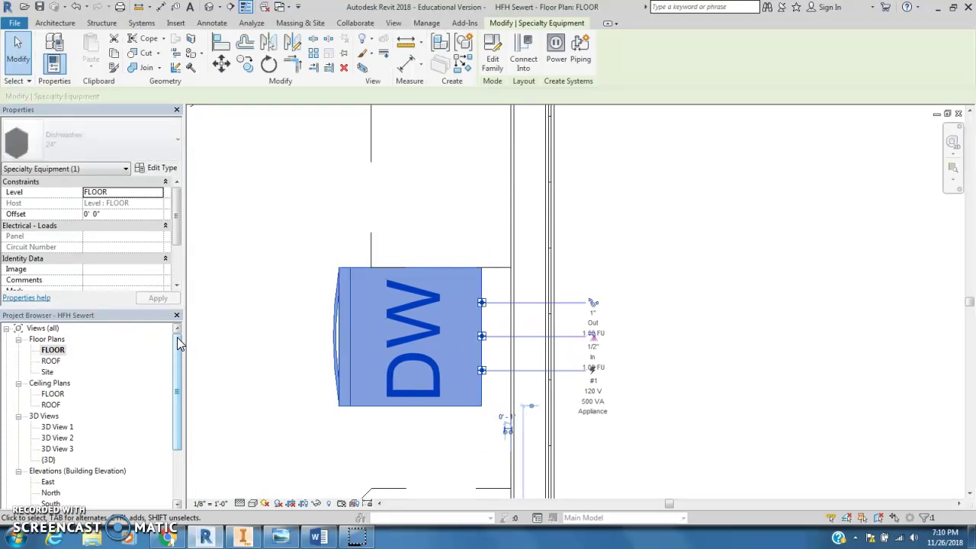
key(Right)
key(Right)
key(Right)
key(Right)
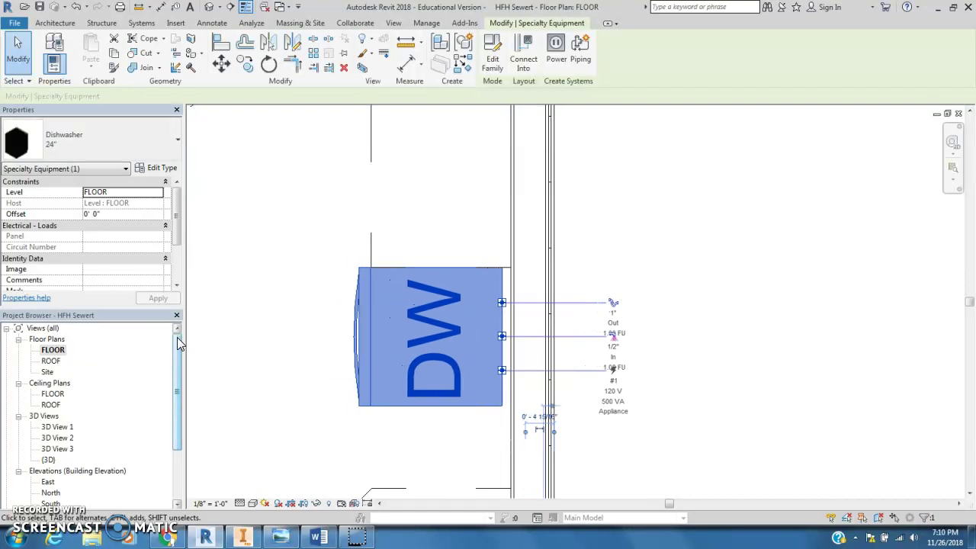
key(Right)
key(Right)
key(Right)
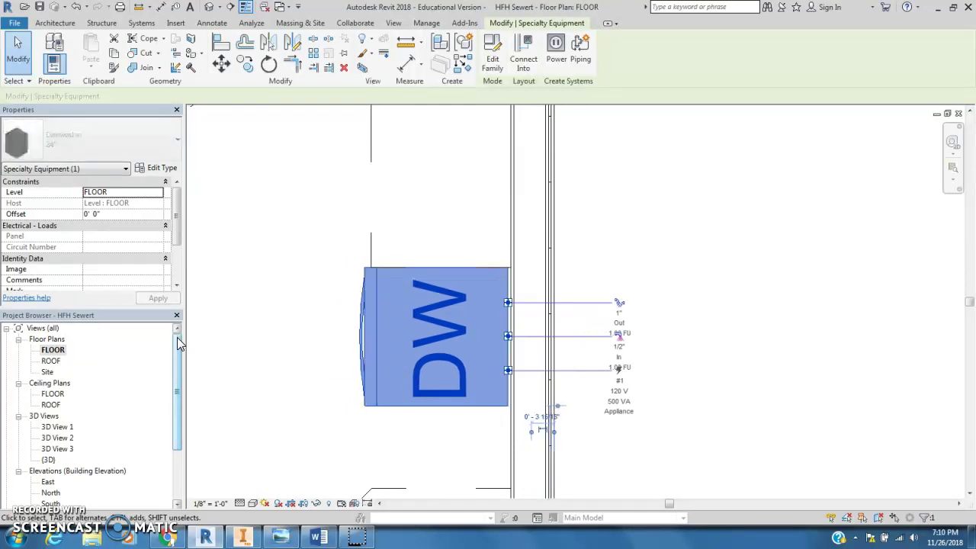
key(Right)
key(Left)
key(Left)
key(Left)
key(Left)
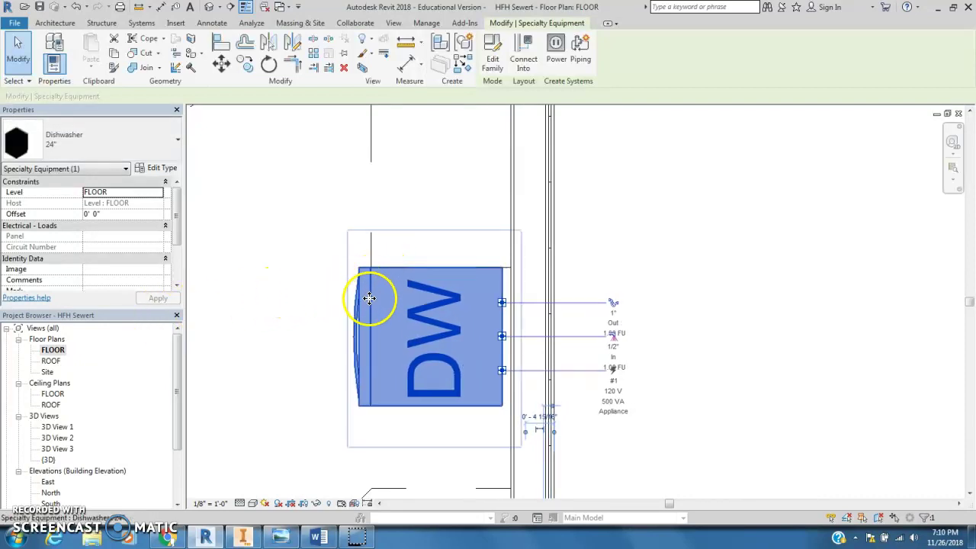
- Crossing-select the three base cabinets below the dishwasher
click(315, 248)
scroll(324, 244, down, 3)
middle_drag(322, 250, 455, 246)
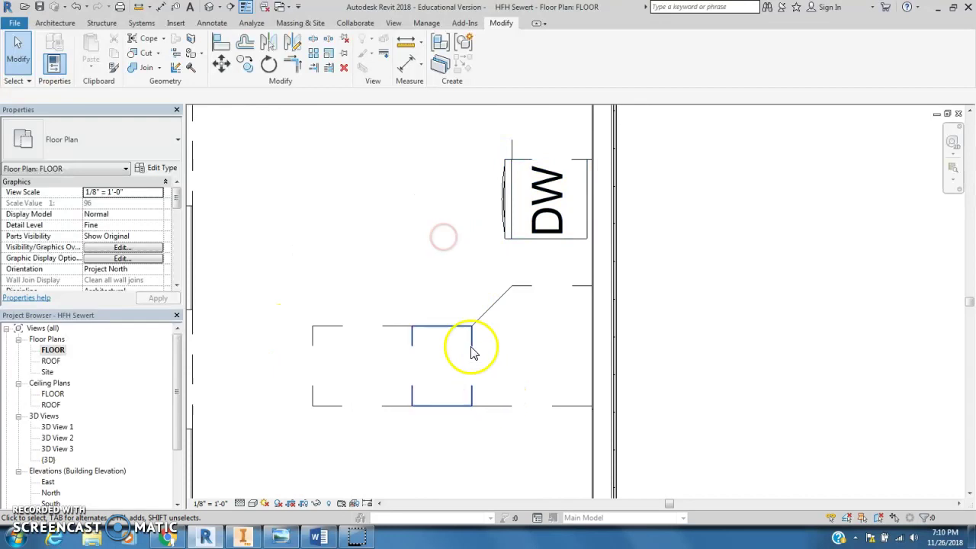
drag(483, 269, 398, 380)
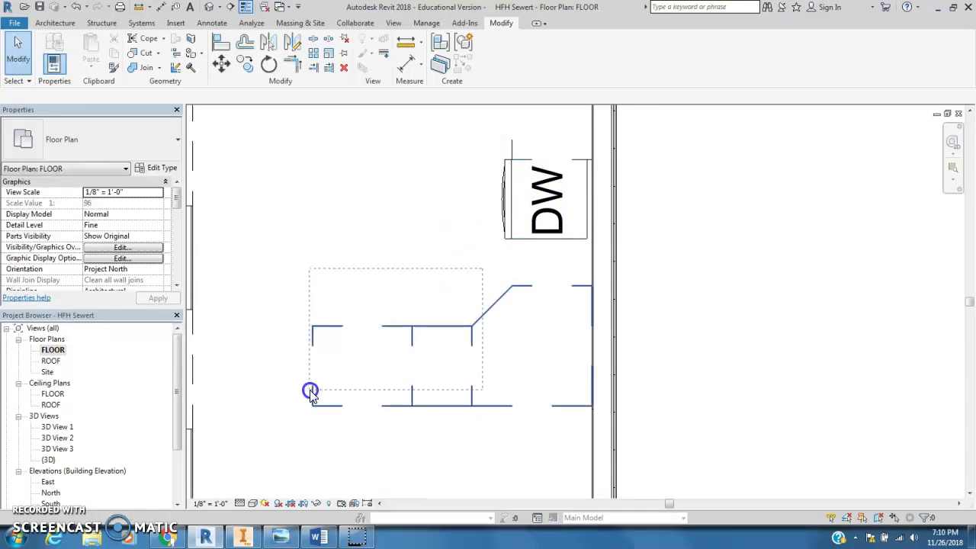
drag(286, 423, 288, 427)
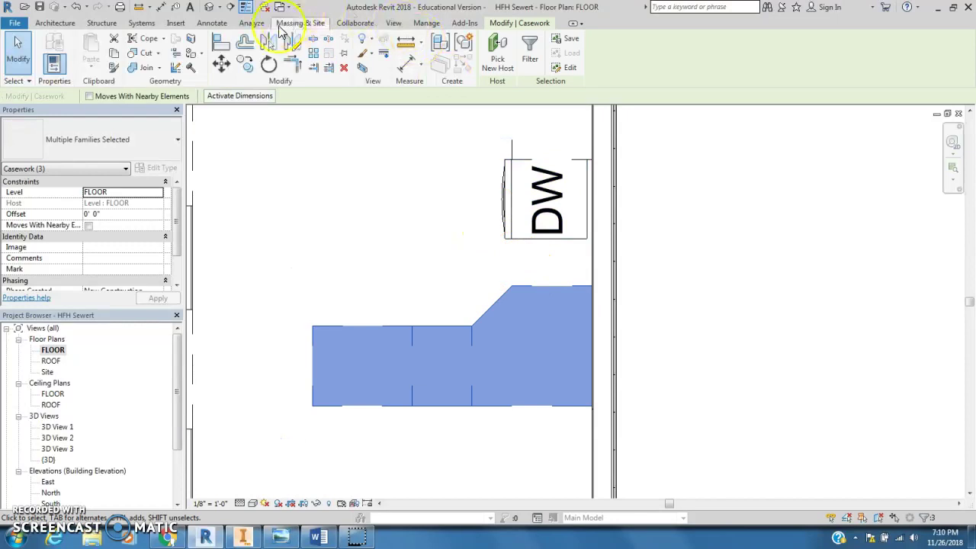
- Align the corner cabinets to the dishwasher's lower edge, undoing the extra second alignment
click(222, 46)
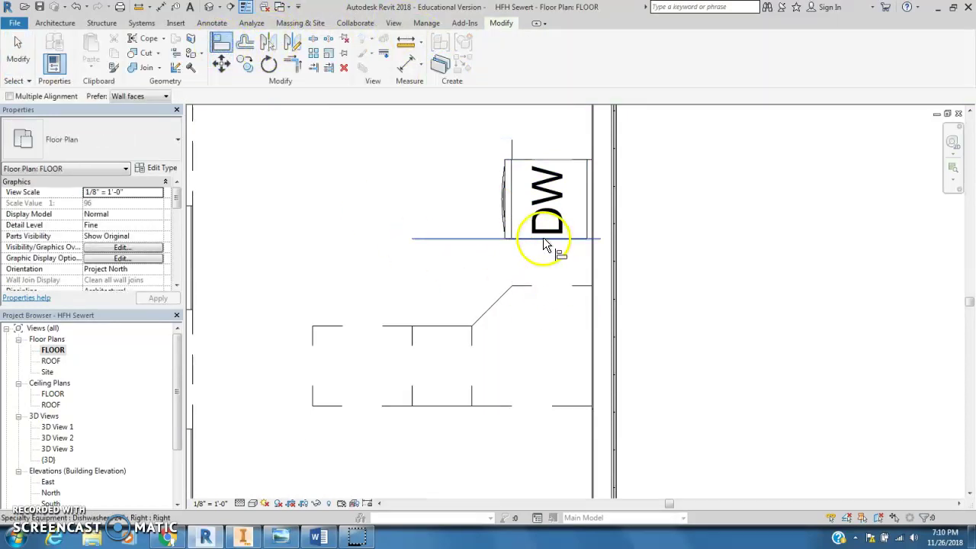
click(543, 237)
click(532, 287)
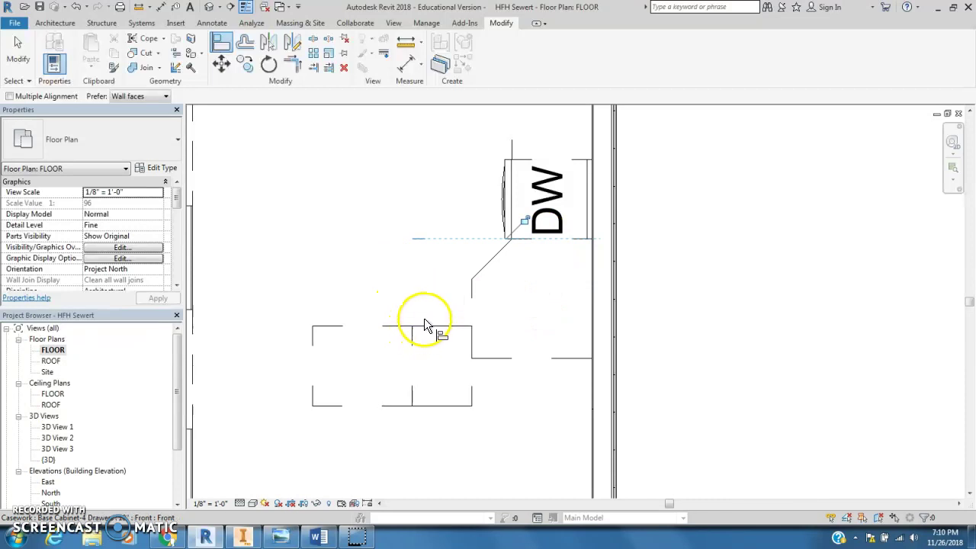
click(547, 241)
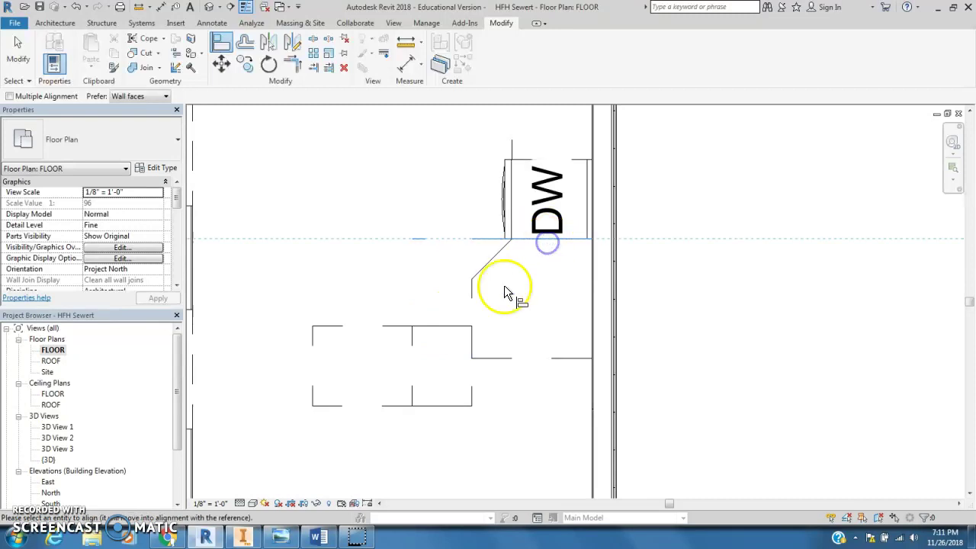
click(435, 327)
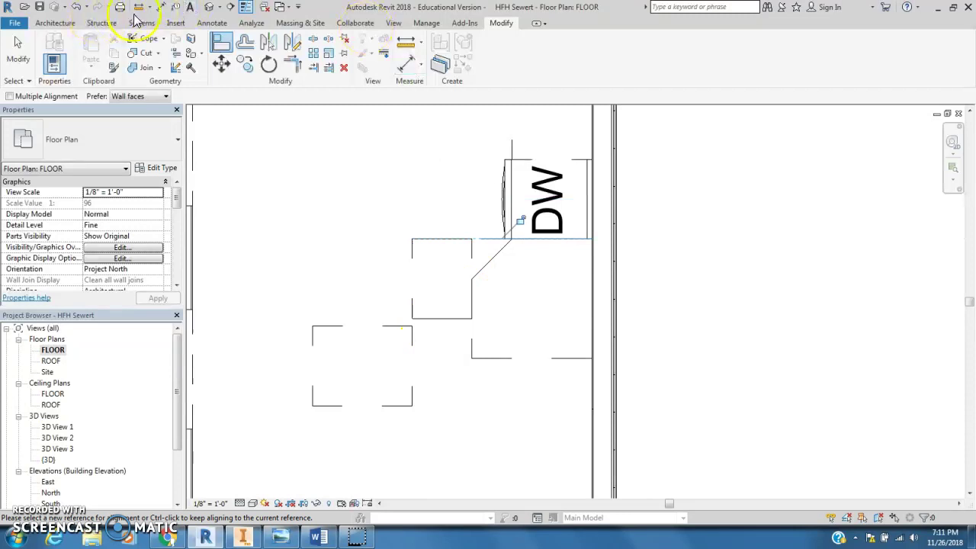
click(77, 11)
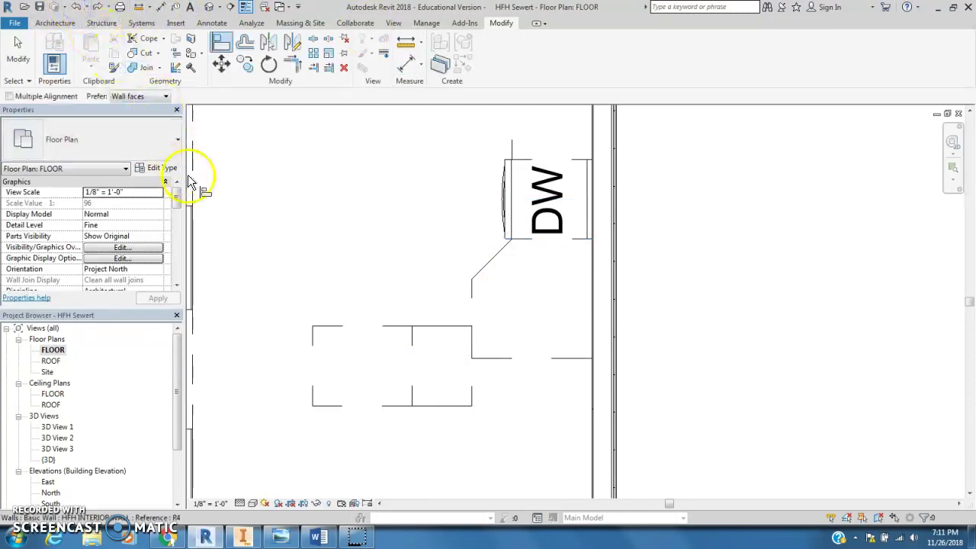
key(Escape)
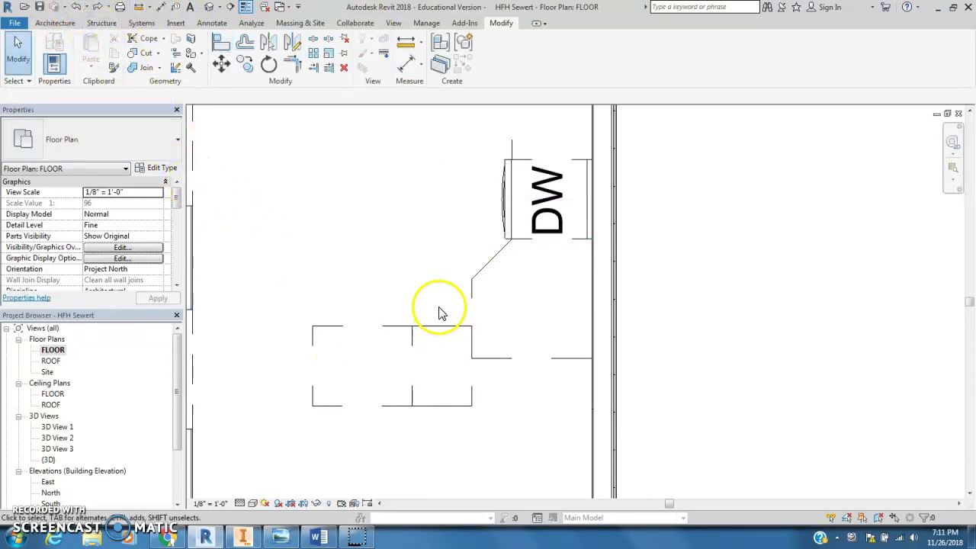
- Nudge the two lower-left base cabinets upward
drag(438, 308, 374, 357)
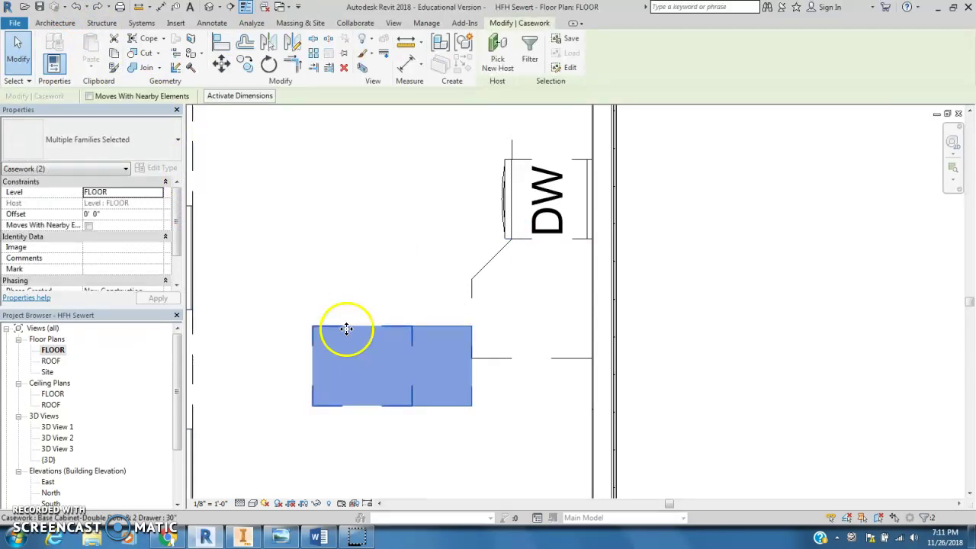
key(Up)
key(Up)
key(Up)
key(Up)
key(Up)
key(Up)
key(Up)
key(Up)
key(Up)
key(Up)
key(Up)
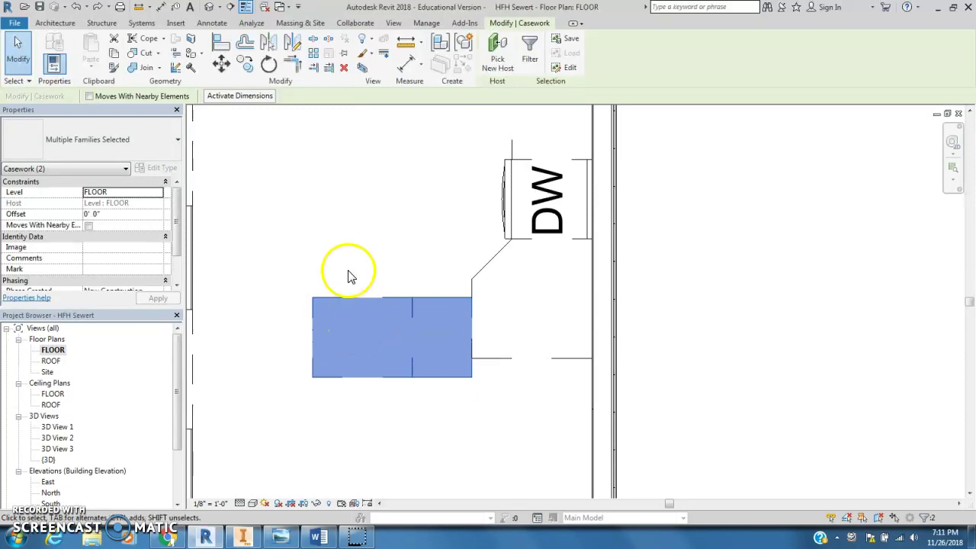
click(337, 248)
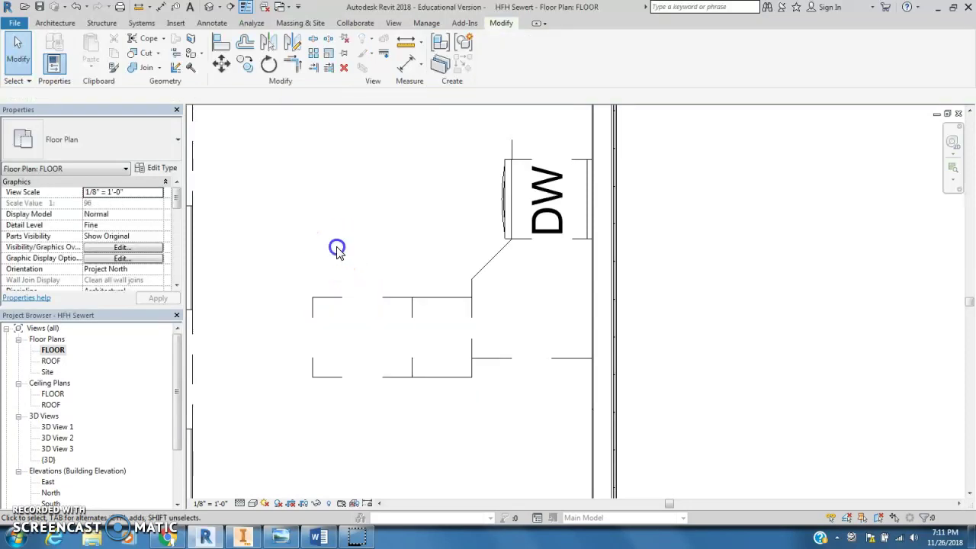
- Attempt aligning the left cabinet to the wall line, cancelling Align twice
click(219, 45)
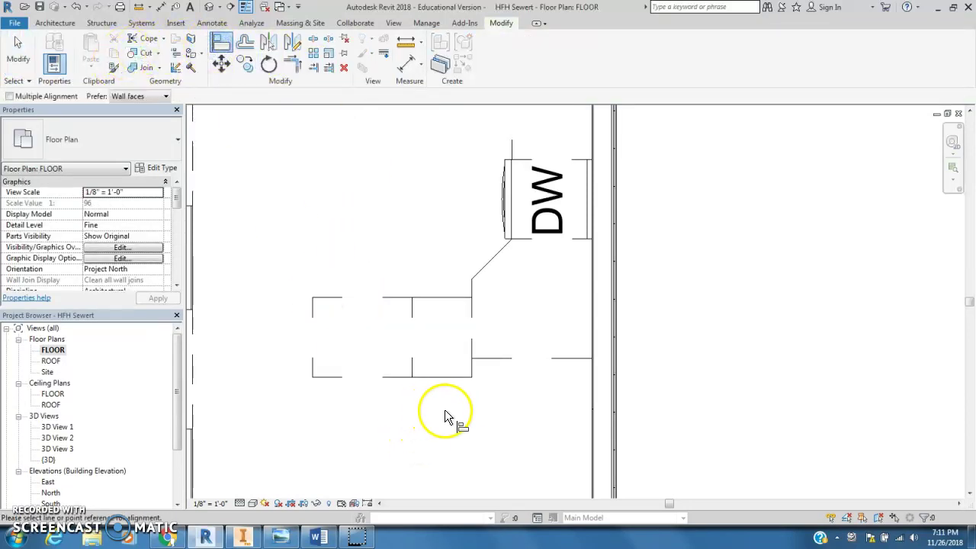
click(499, 358)
click(454, 377)
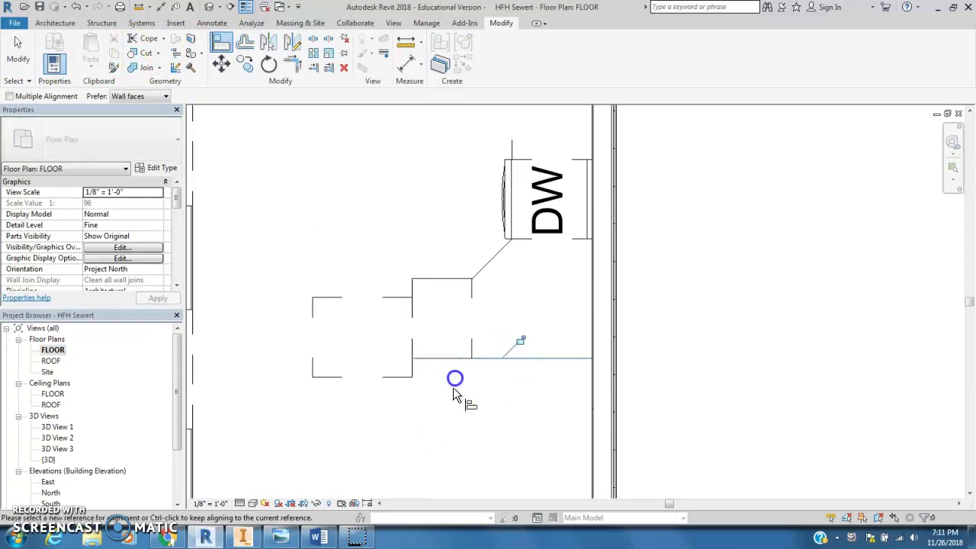
click(443, 357)
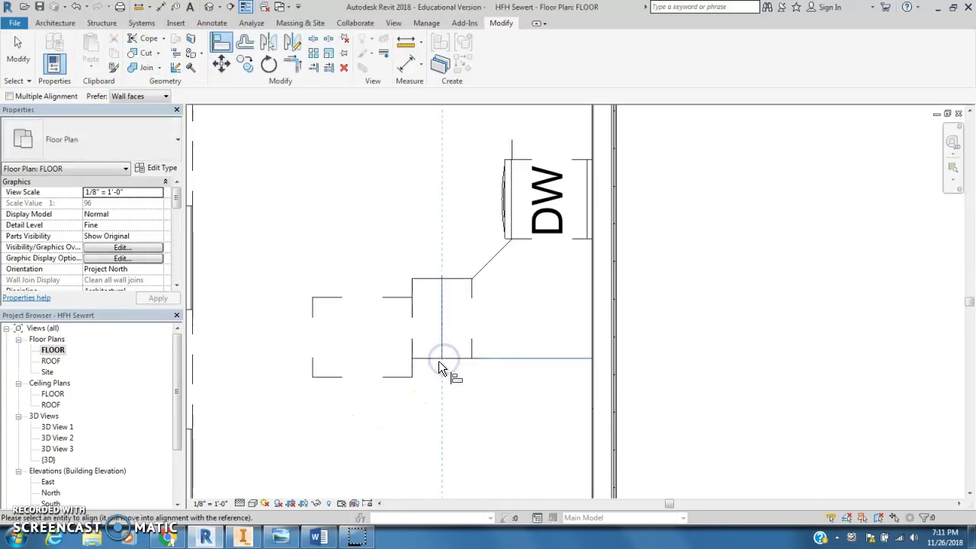
key(Escape)
key(Escape)
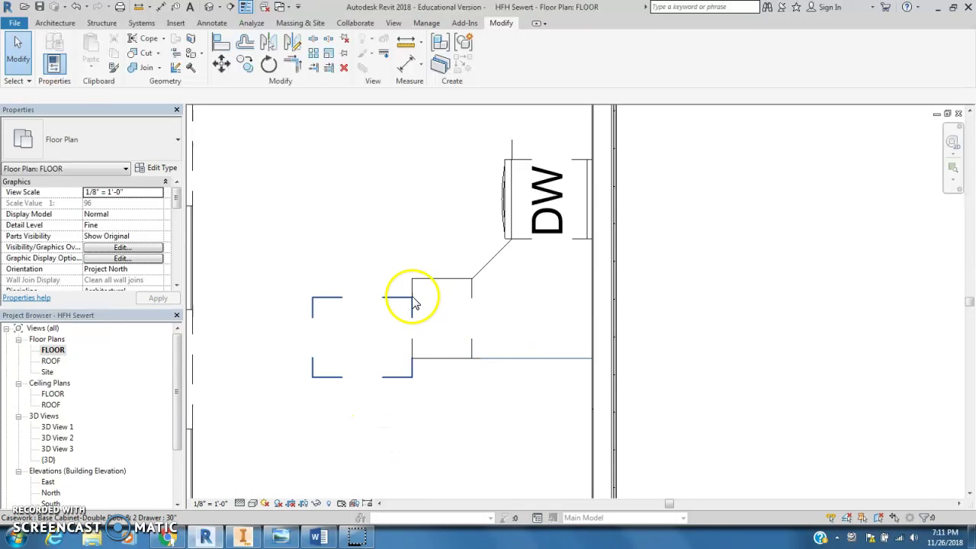
click(216, 42)
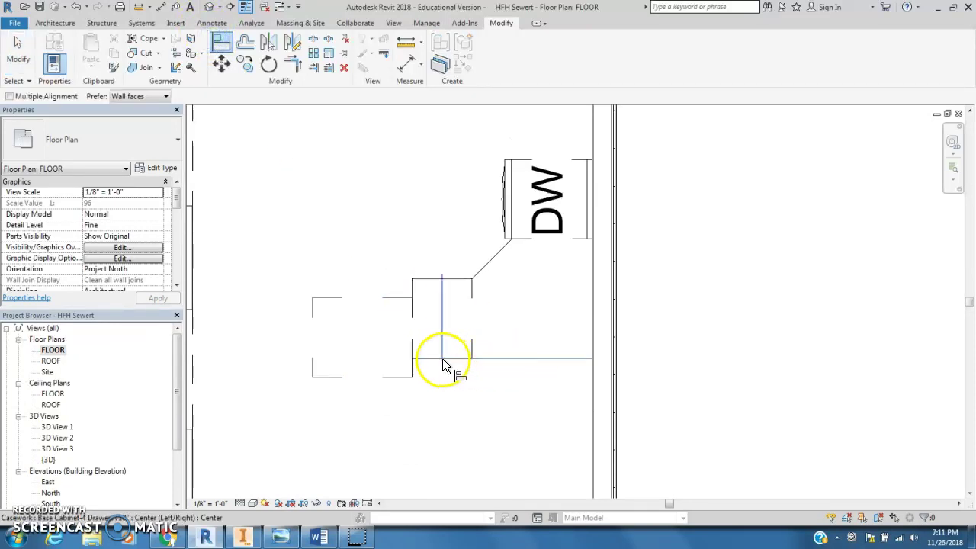
key(Escape)
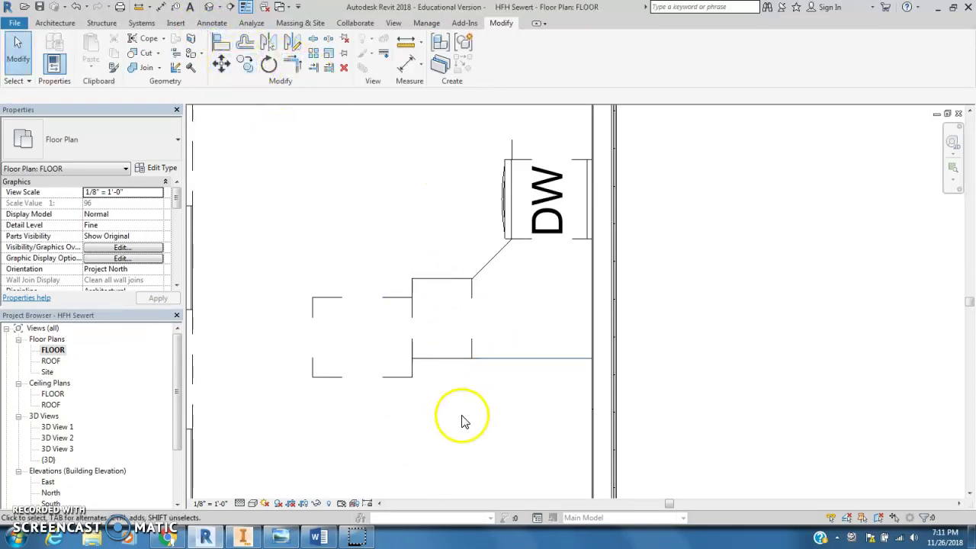
- Align the left cabinet's edge flush with the neighbouring cabinet line
click(220, 42)
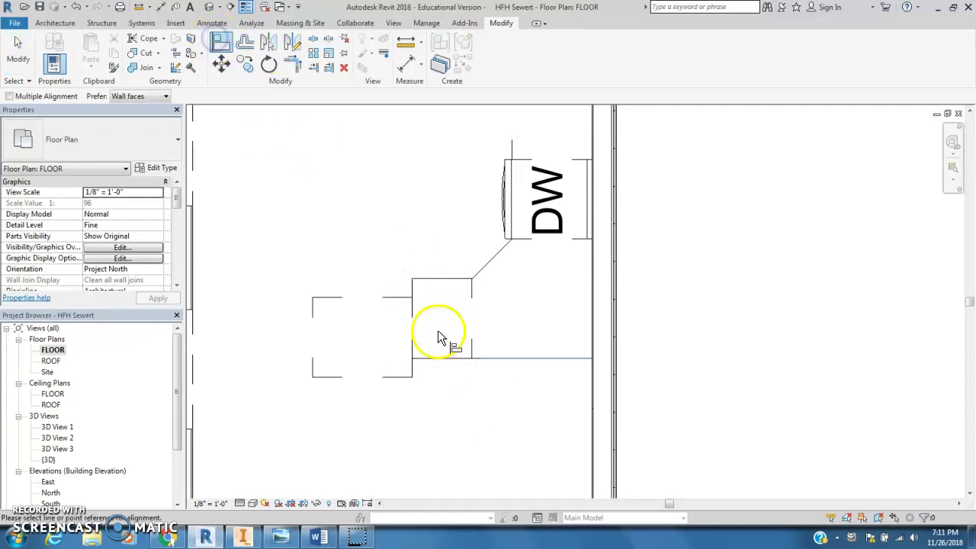
click(425, 358)
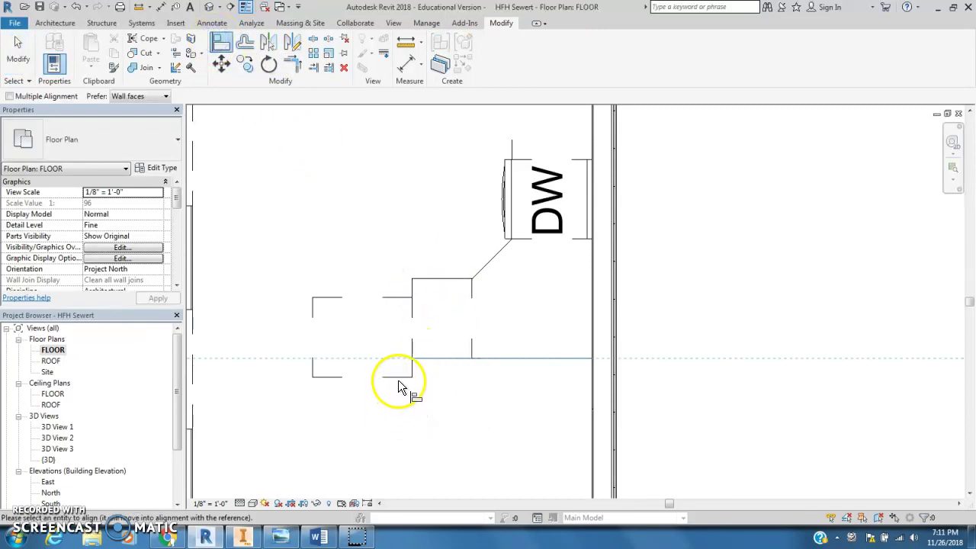
click(398, 379)
key(Escape)
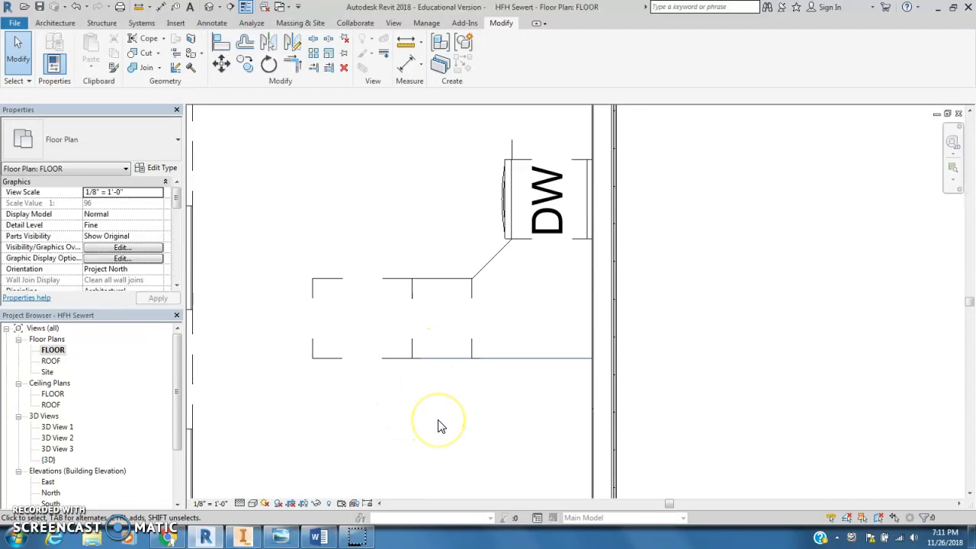
scroll(438, 425, down, 3)
middle_drag(431, 298, 449, 329)
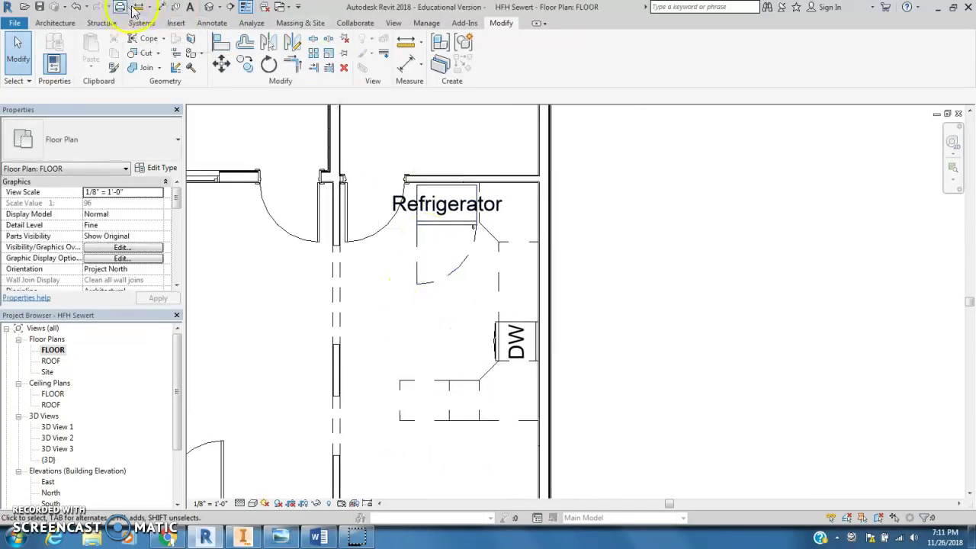
- Place a camera with its eye near the doorway, targeting past the dishwasher
click(219, 9)
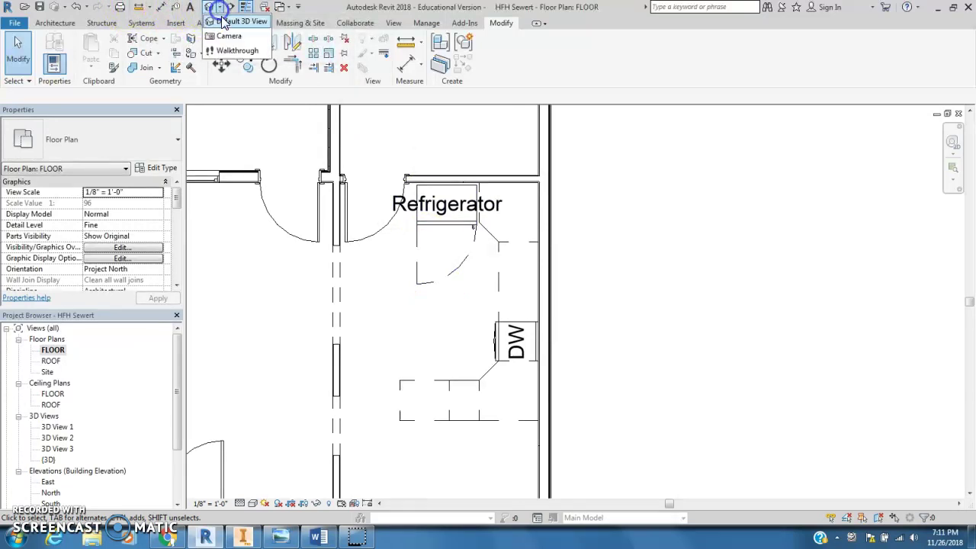
click(231, 35)
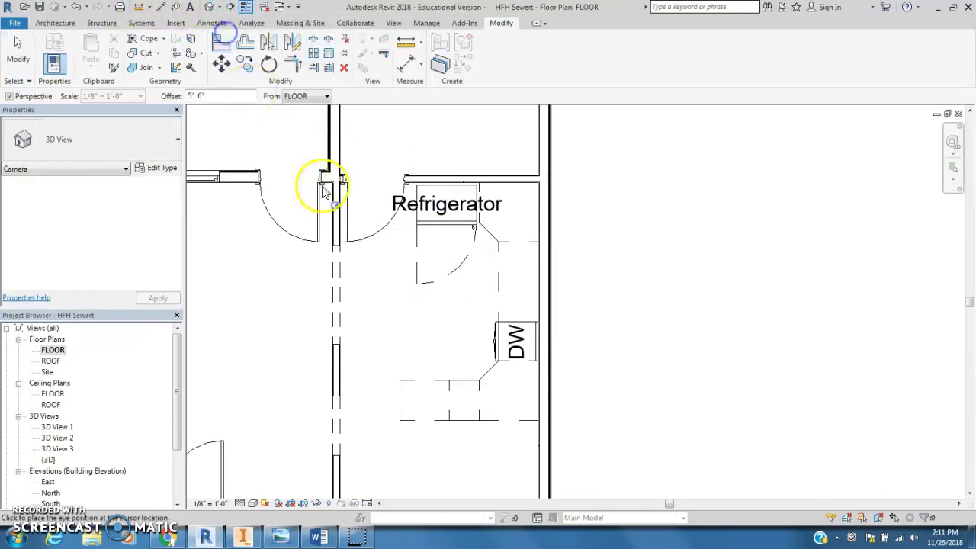
click(307, 254)
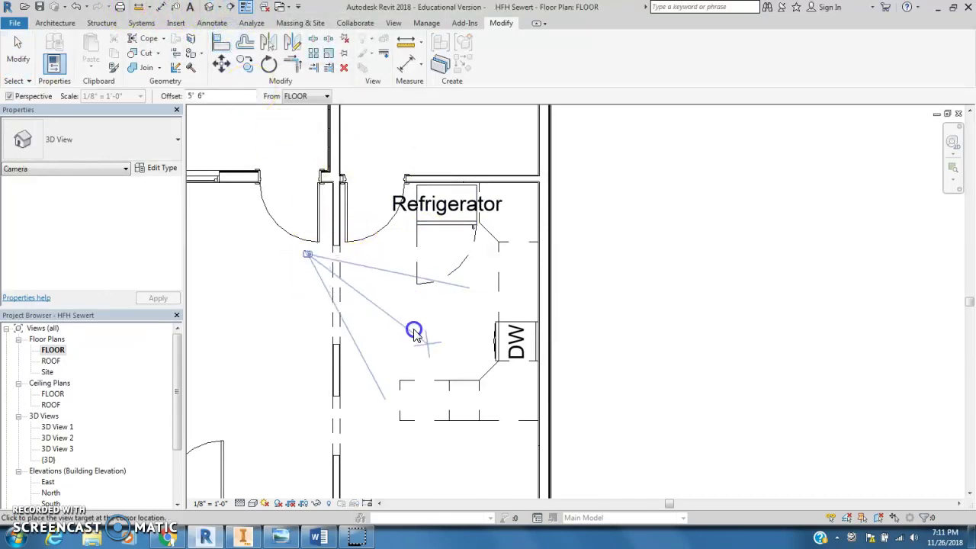
click(548, 372)
- Enlarge the 3D View 4 crop region downward and leftward, then select the dishwasher
scroll(554, 374, down, 5)
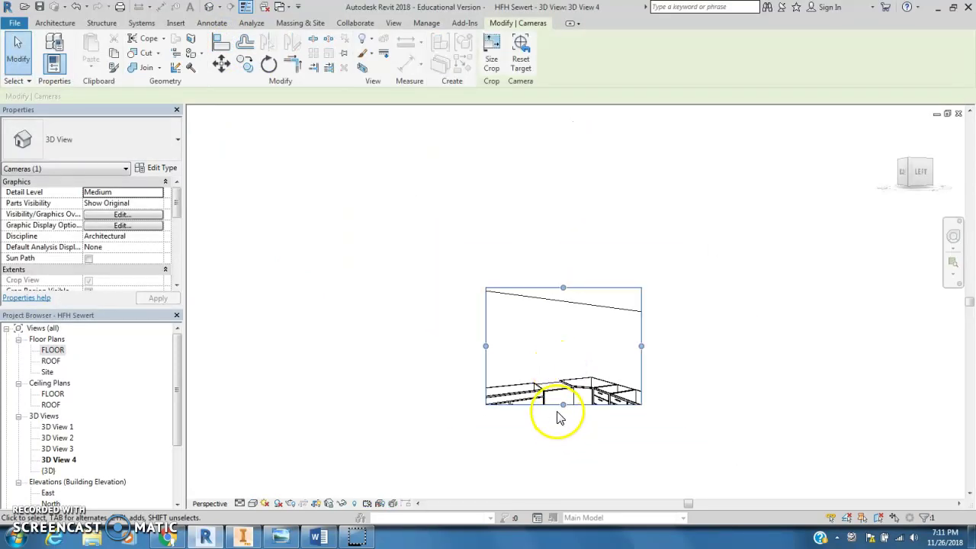
mouse_move(562, 405)
mouse_down()
mouse_move(566, 509)
mouse_move(552, 486)
mouse_up()
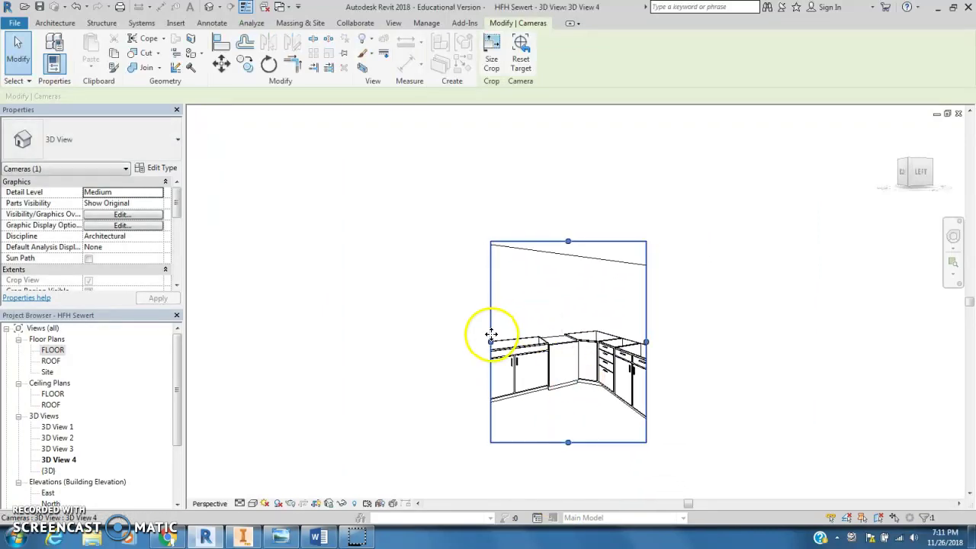
drag(490, 343, 414, 342)
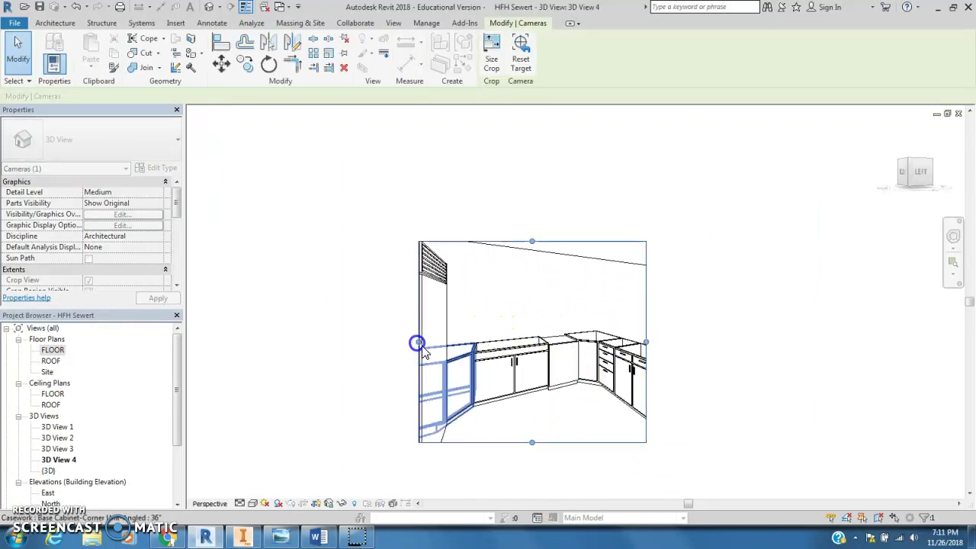
scroll(598, 387, up, 2)
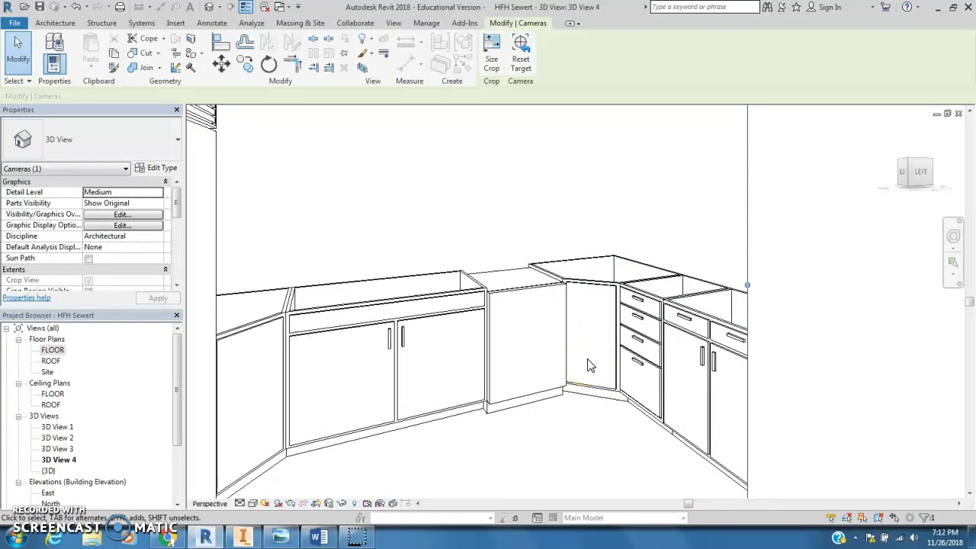
click(523, 370)
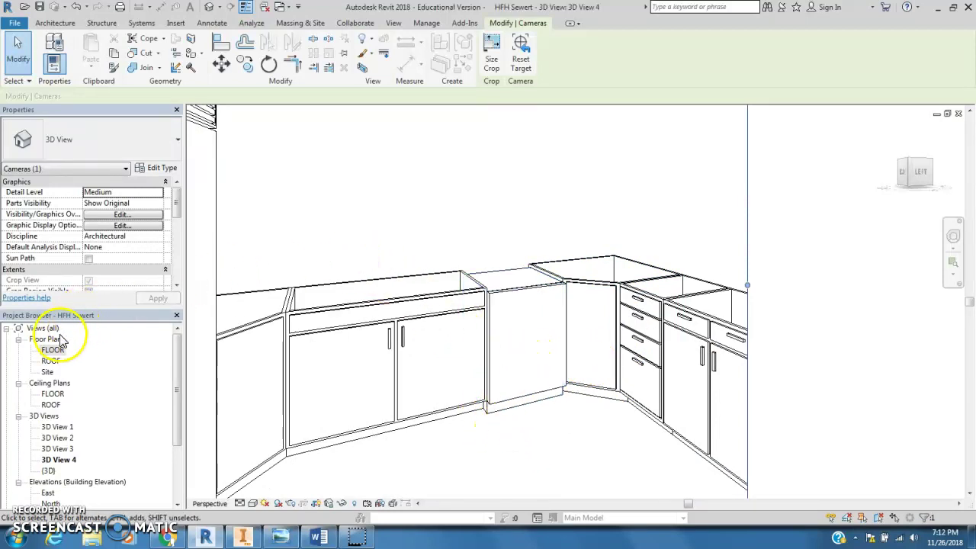
- In the FLOOR plan, nudge the 24" dishwasher one increment right, flush against the exterior wall
click(53, 351)
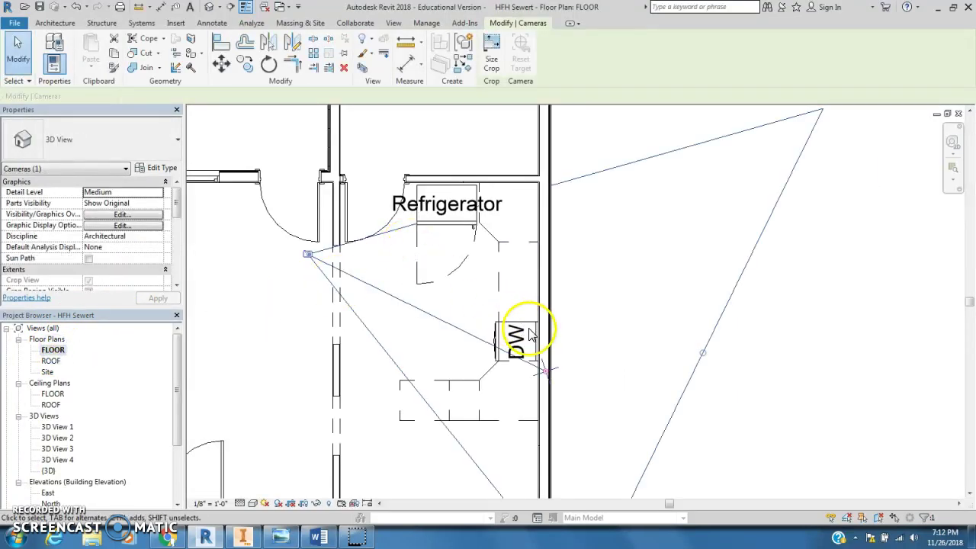
scroll(529, 331, down, 3)
scroll(521, 341, up, 3)
scroll(521, 340, up, 3)
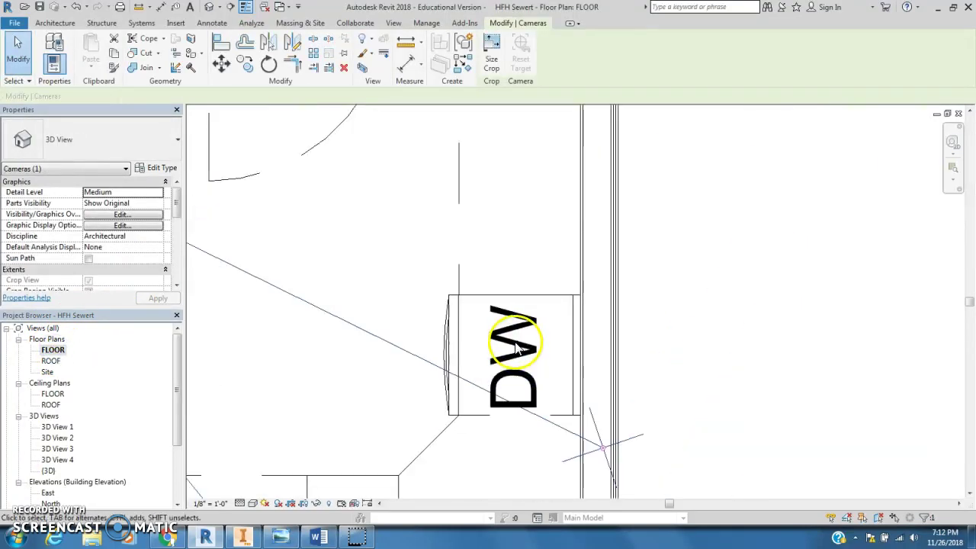
click(469, 349)
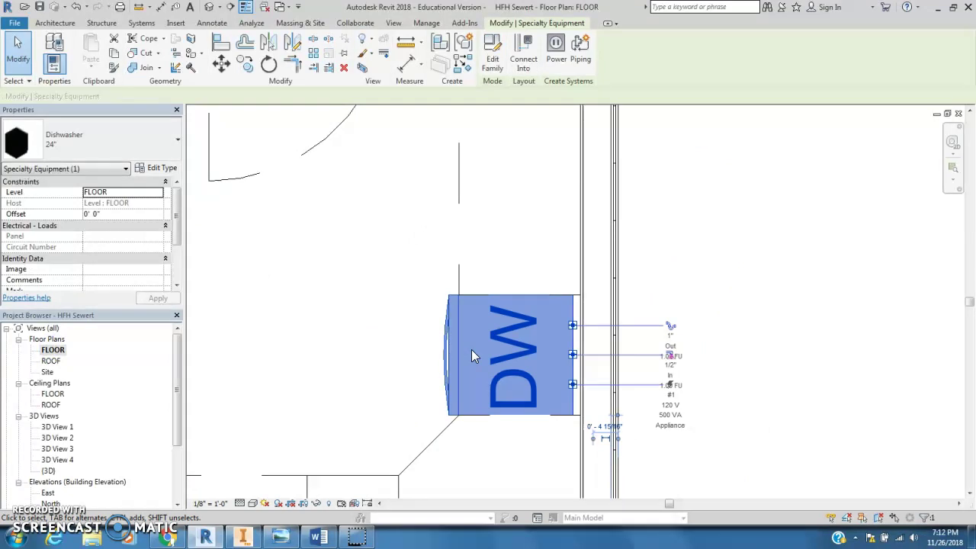
key(Right)
key(Right)
key(Right)
key(Right)
key(Right)
key(Right)
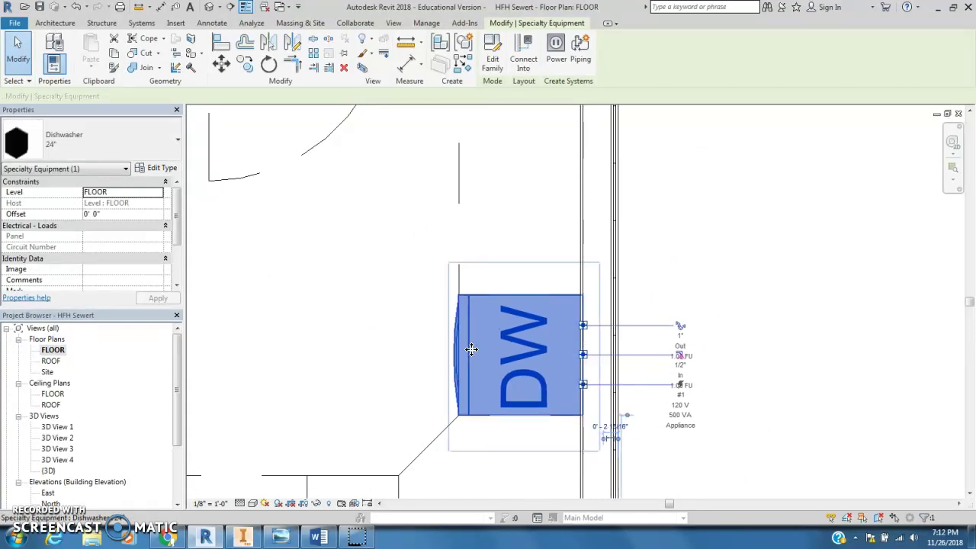
click(389, 291)
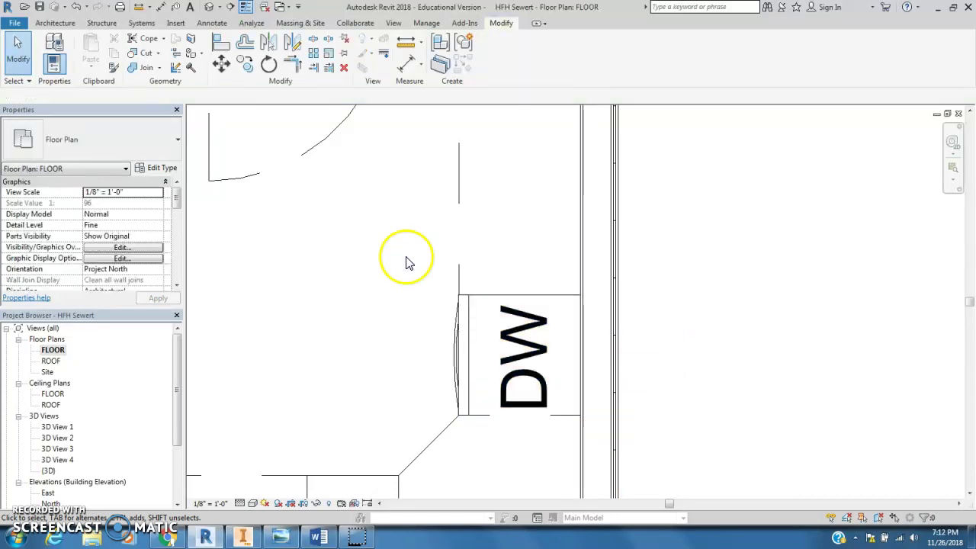
- Reopen 3D View 4 and zoom out to show the full cabinet run with the dishwasher
double_click(68, 462)
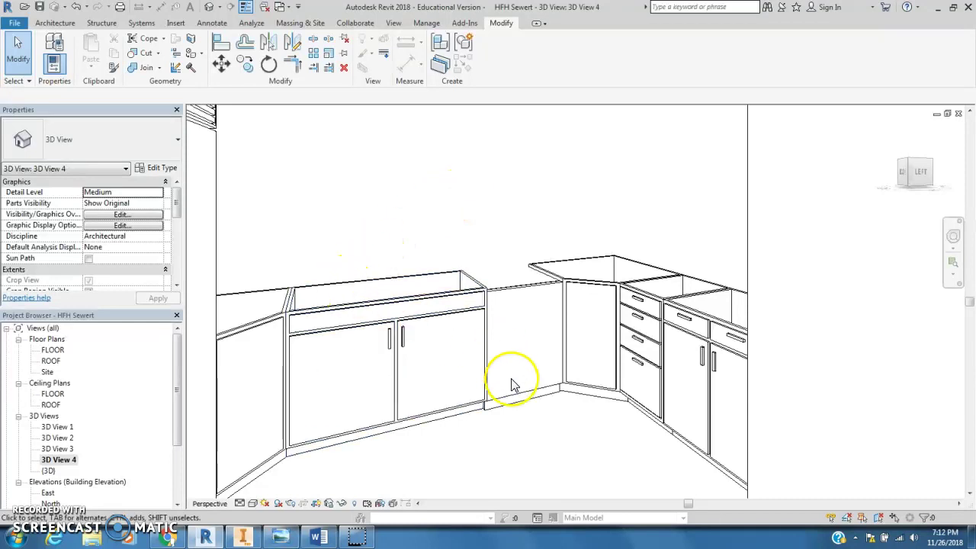
scroll(496, 314, down, 4)
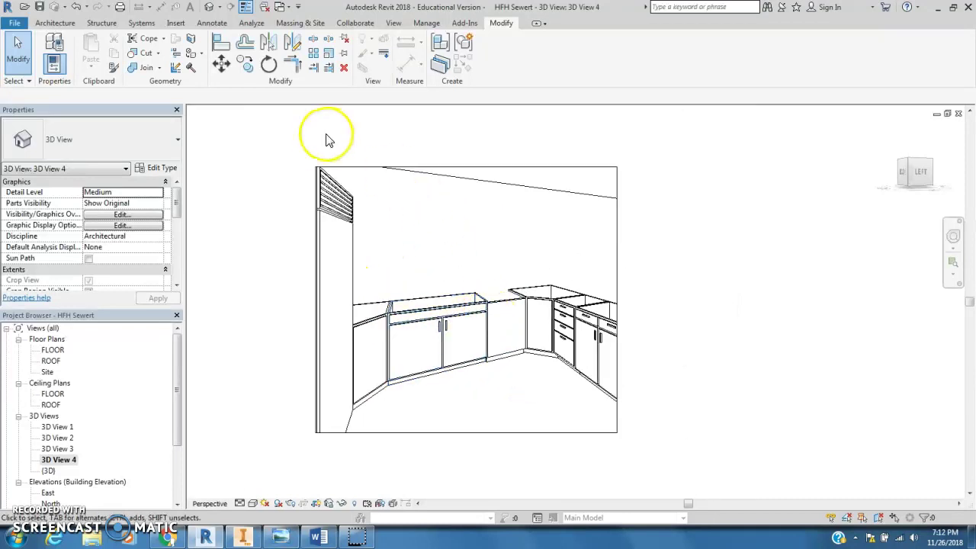